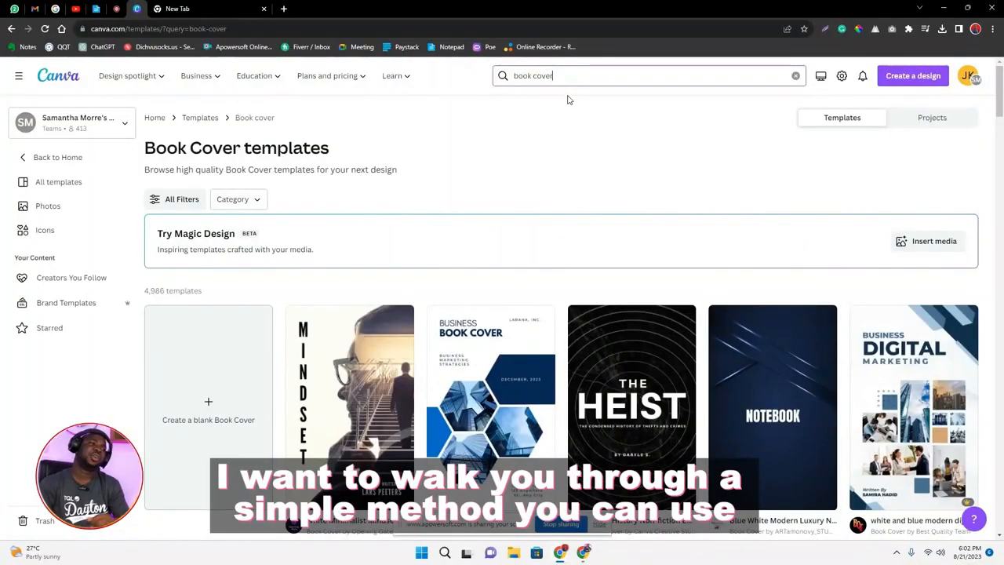
# Search the templates for "logo" in place of book covers.
pyautogui.click(568, 76)
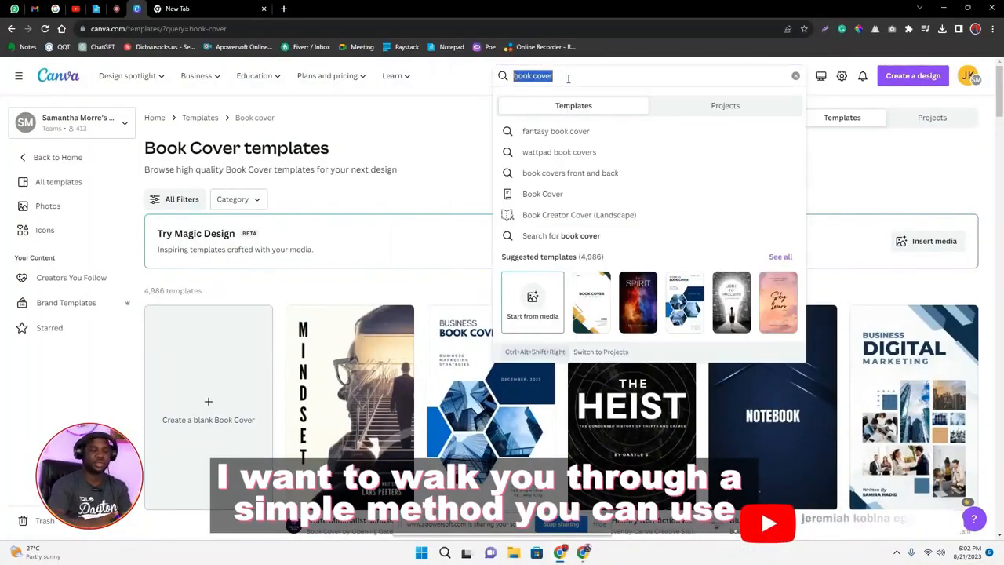
pyautogui.write('logo')
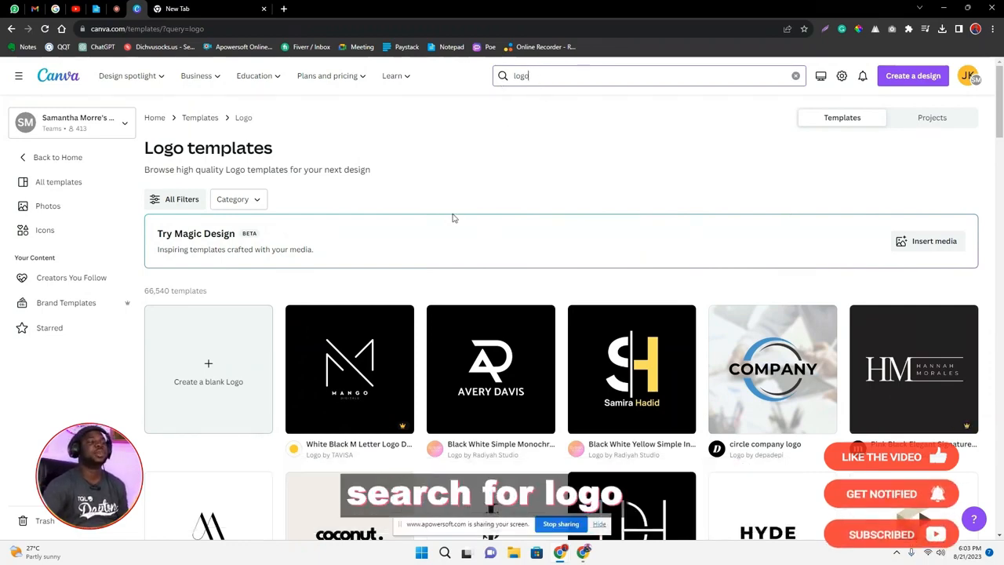
pyautogui.scroll(-4, 549, 212)
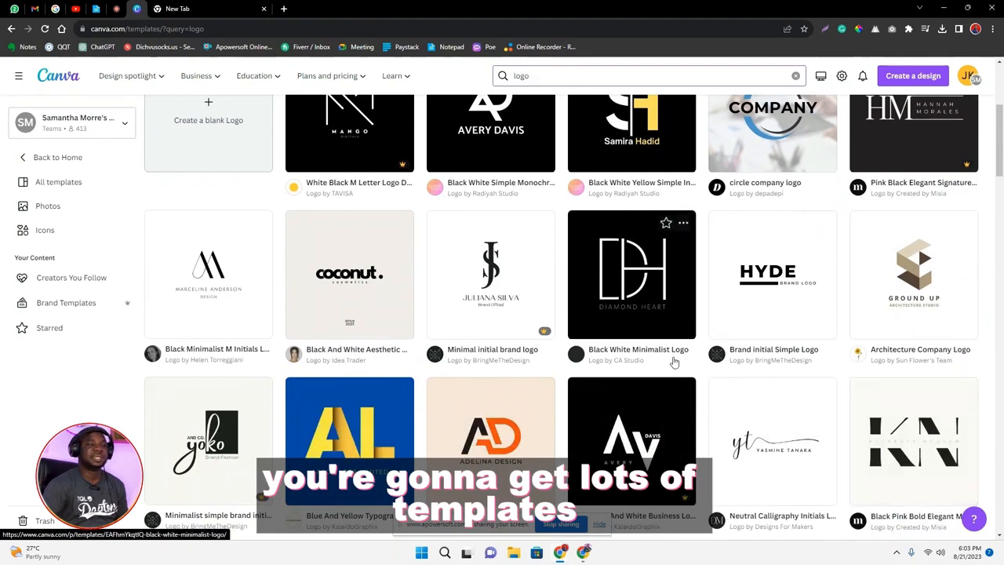
# Open the Blue And Yellow Typography Company Logo template for customizing and close the empty New Tab.
pyautogui.click(349, 455)
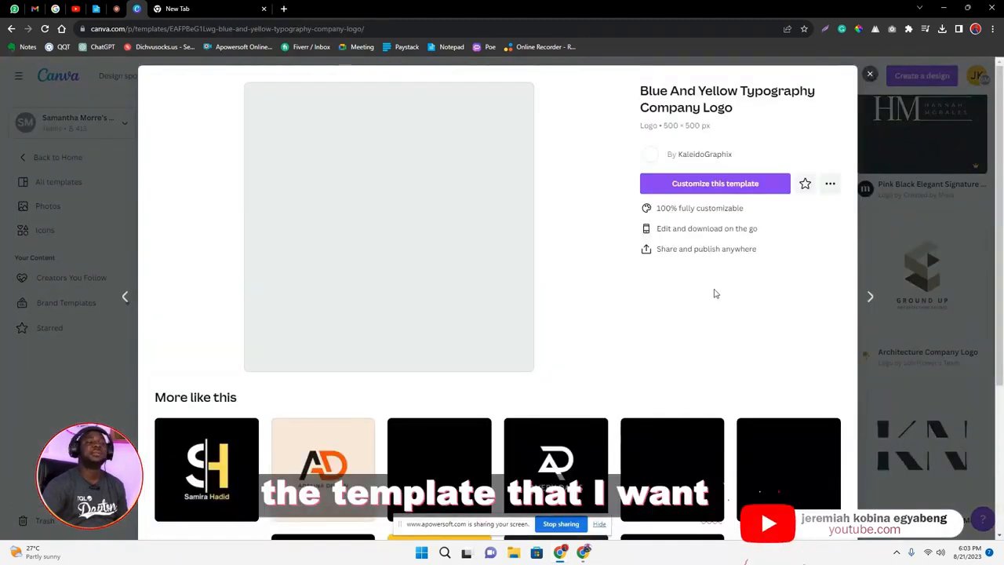
pyautogui.click(709, 188)
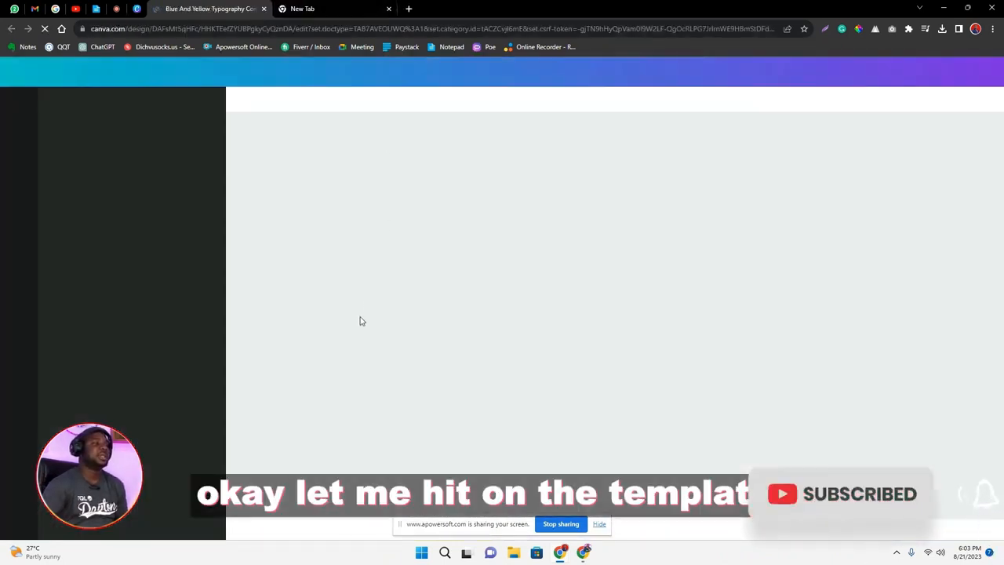
pyautogui.click(330, 9)
pyautogui.click(389, 9)
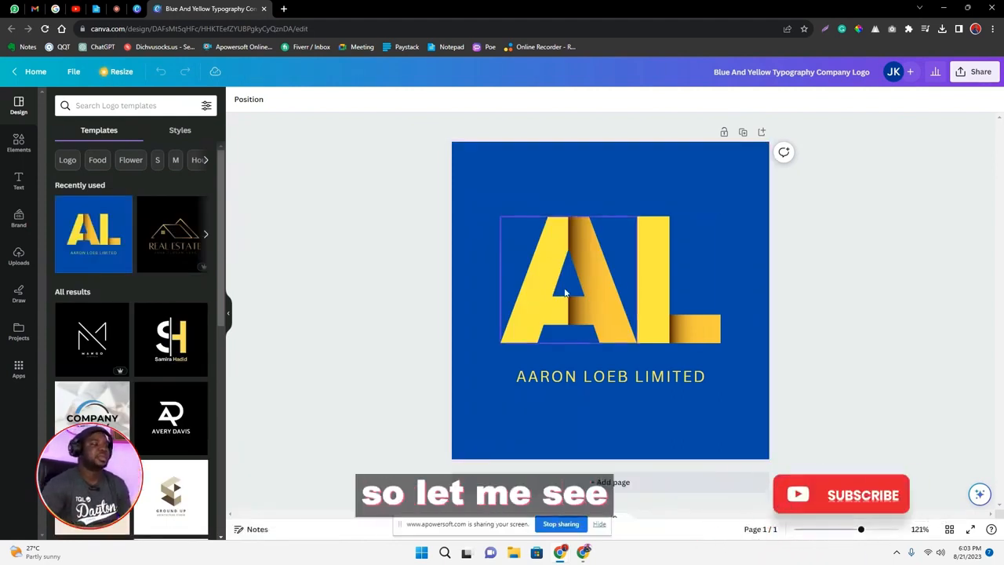
pyautogui.click(656, 297)
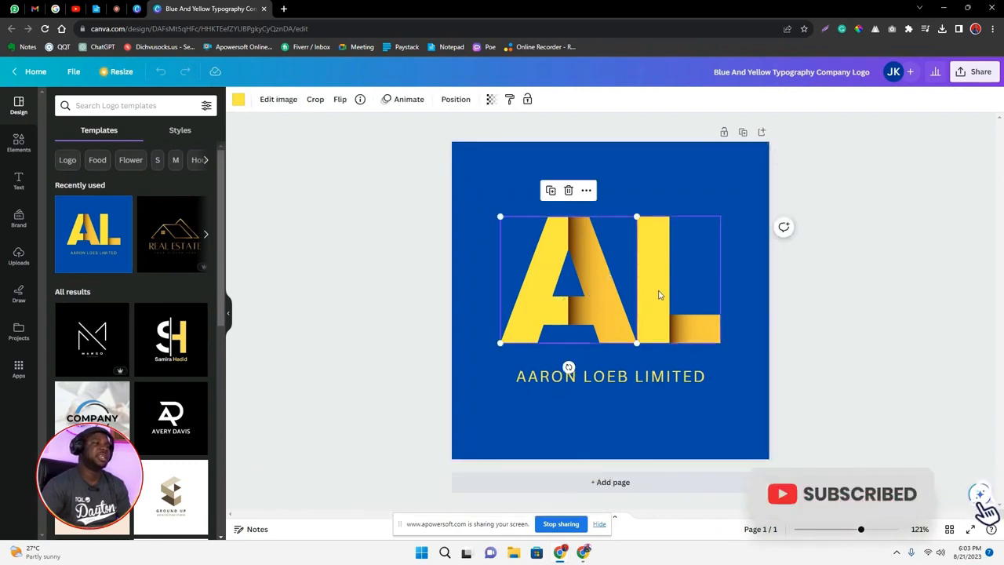
pyautogui.click(658, 296)
pyautogui.rightClick(660, 308)
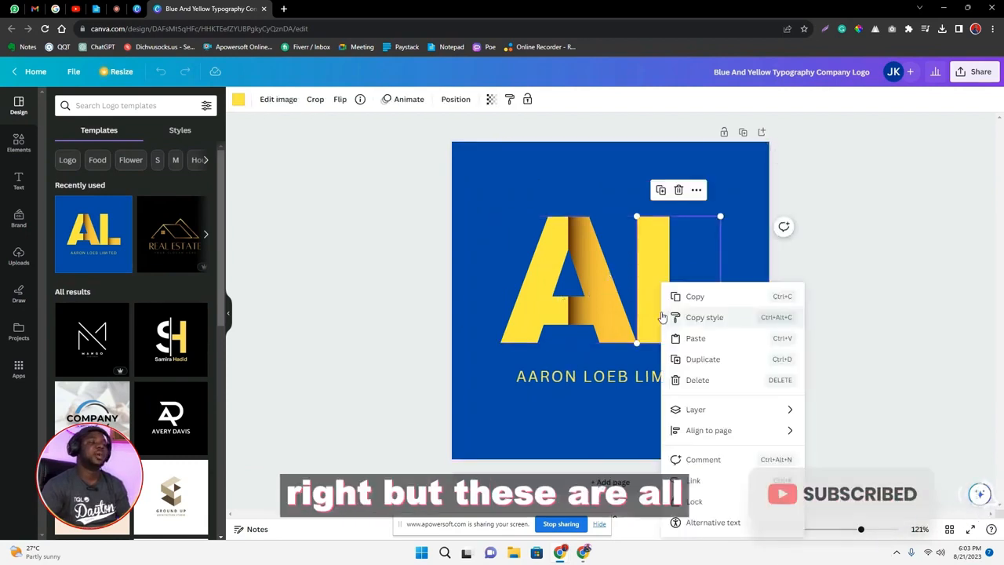
pyautogui.click(609, 303)
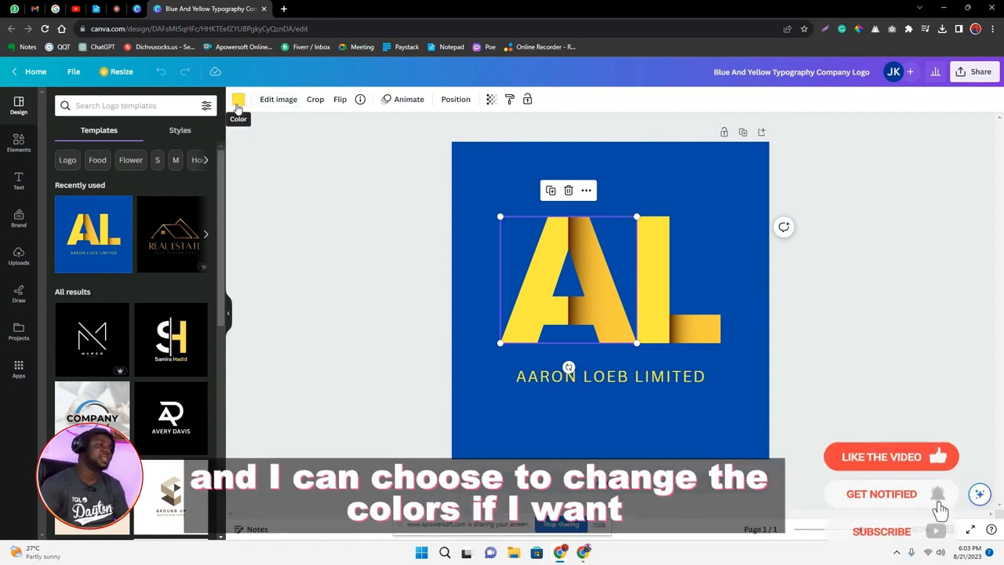
# Change the logo's page background color to solid black.
pyautogui.click(474, 164)
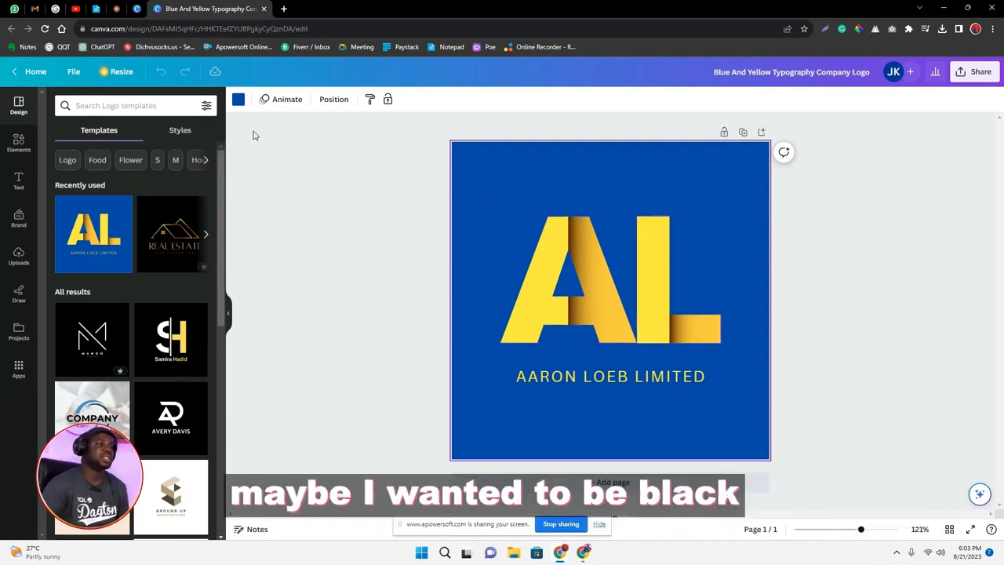
pyautogui.click(239, 100)
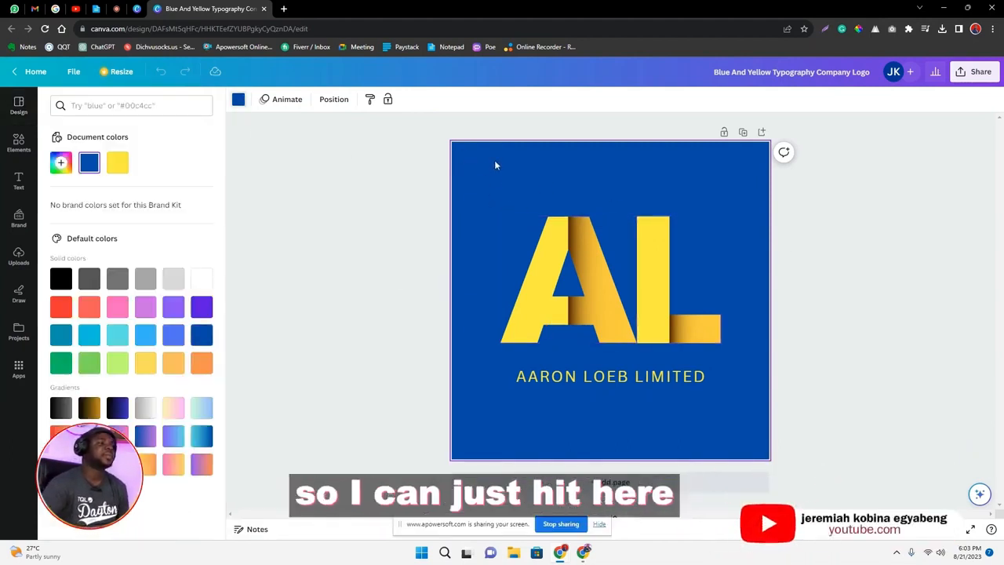
pyautogui.click(59, 280)
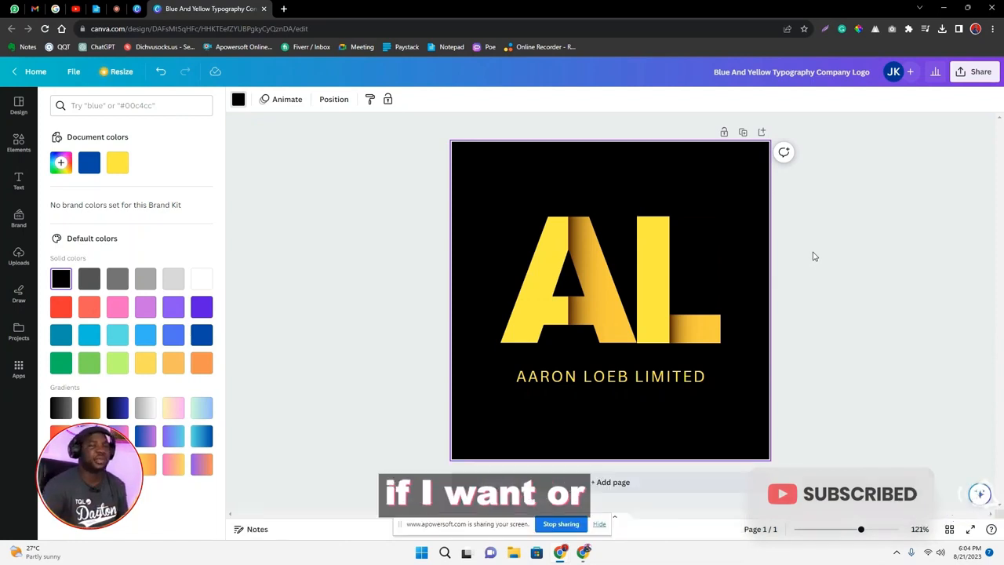
# Recolor the yellow parts of the letters A and L to solid red.
pyautogui.click(584, 311)
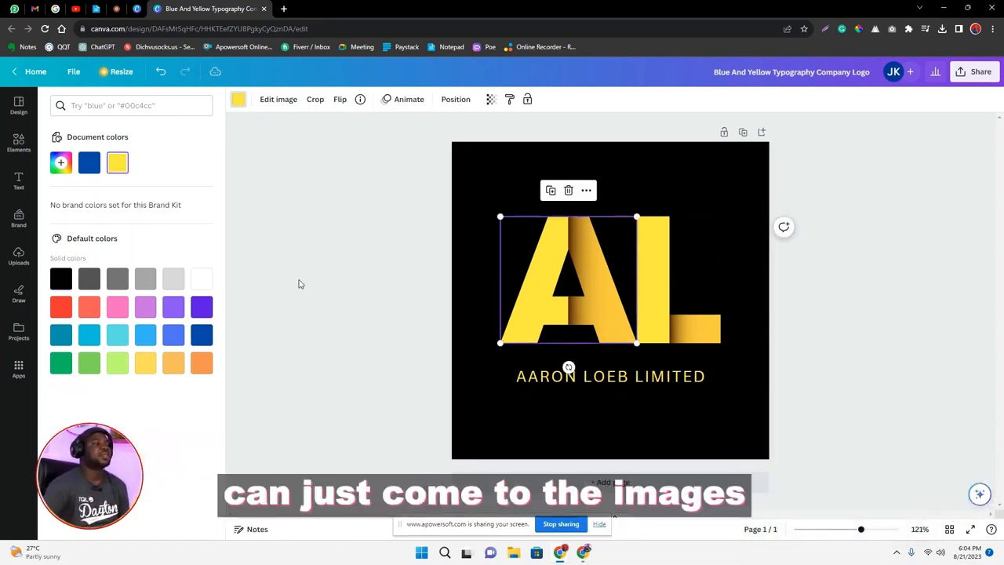
pyautogui.click(60, 306)
pyautogui.click(673, 312)
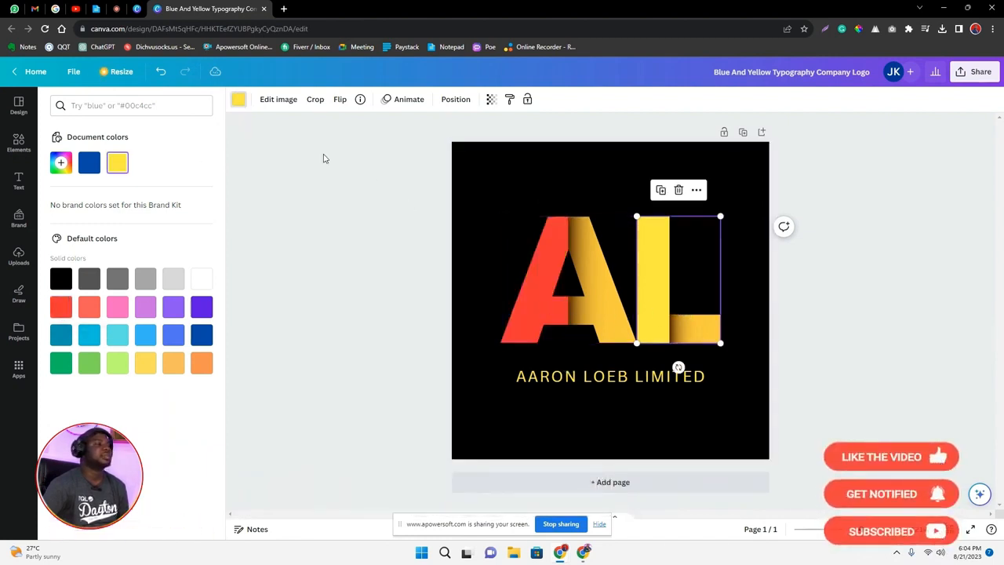
pyautogui.click(61, 306)
pyautogui.click(613, 320)
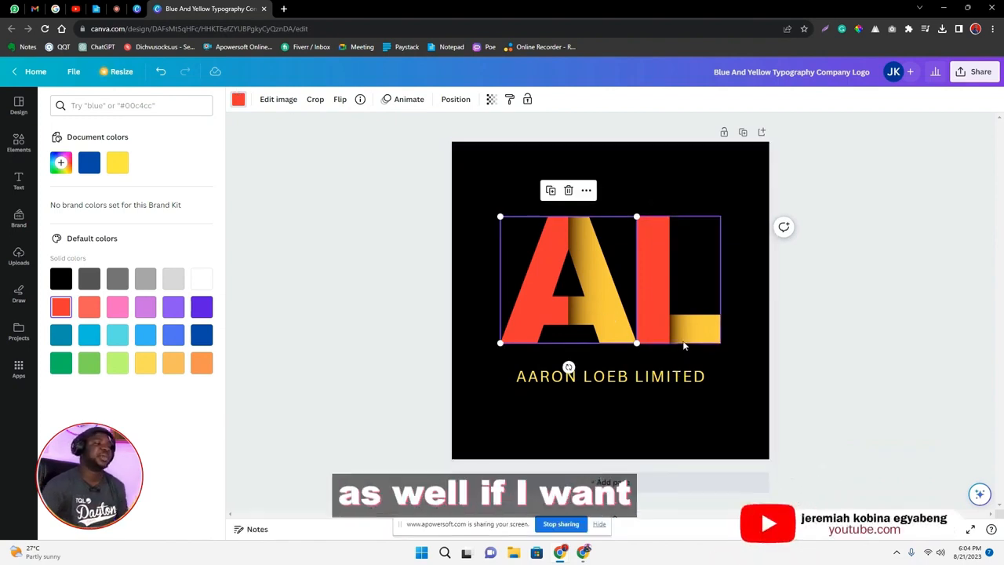
pyautogui.click(646, 379)
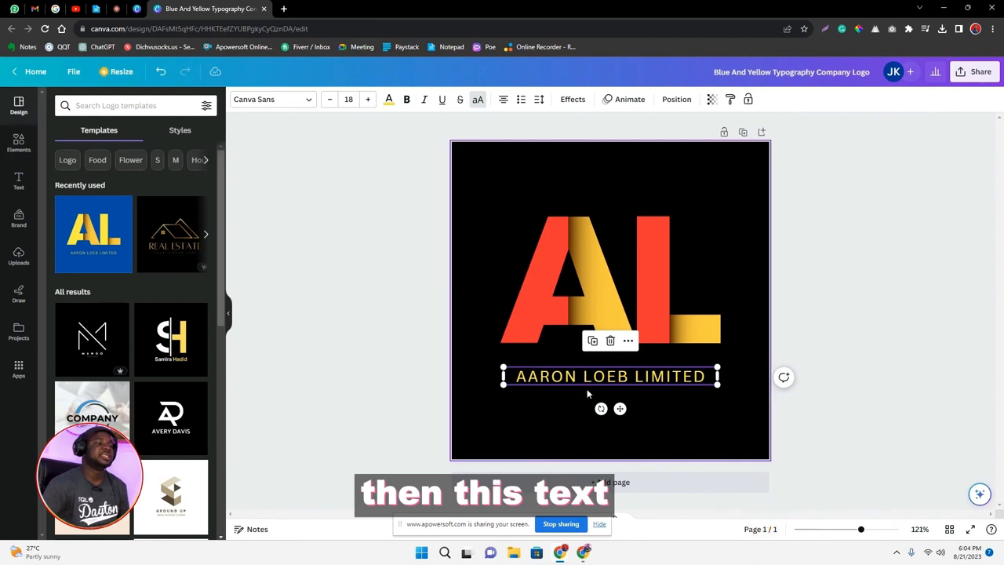
pyautogui.click(389, 101)
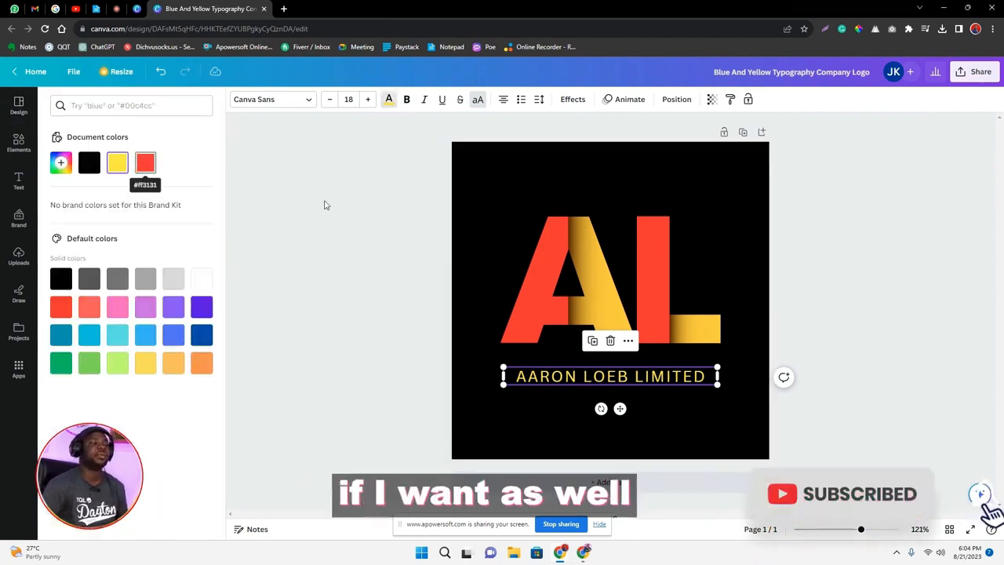
pyautogui.click(414, 272)
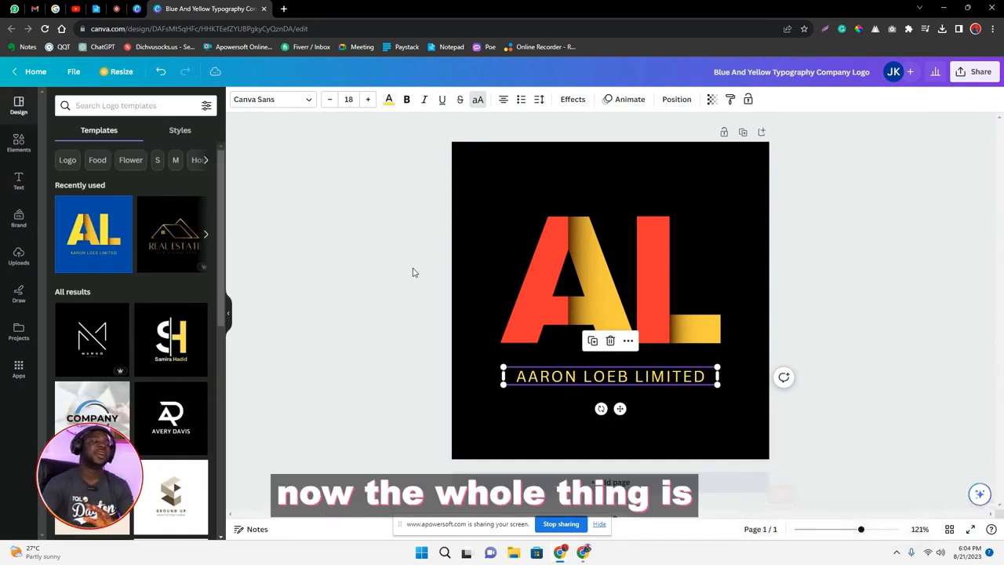
pyautogui.click(415, 271)
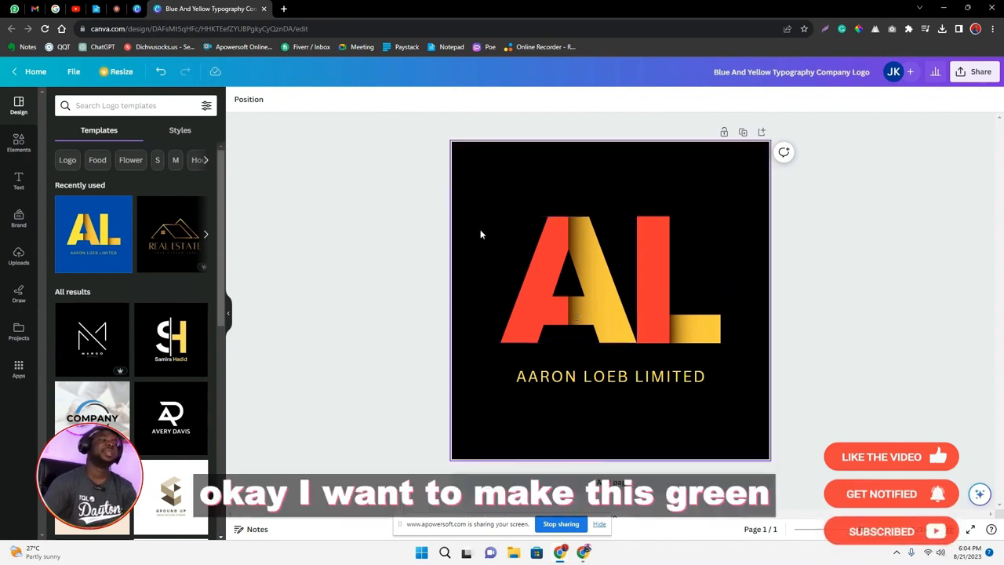
# Change the logo's page background color to the solid dark green from the default colors.
pyautogui.click(485, 204)
pyautogui.click(238, 101)
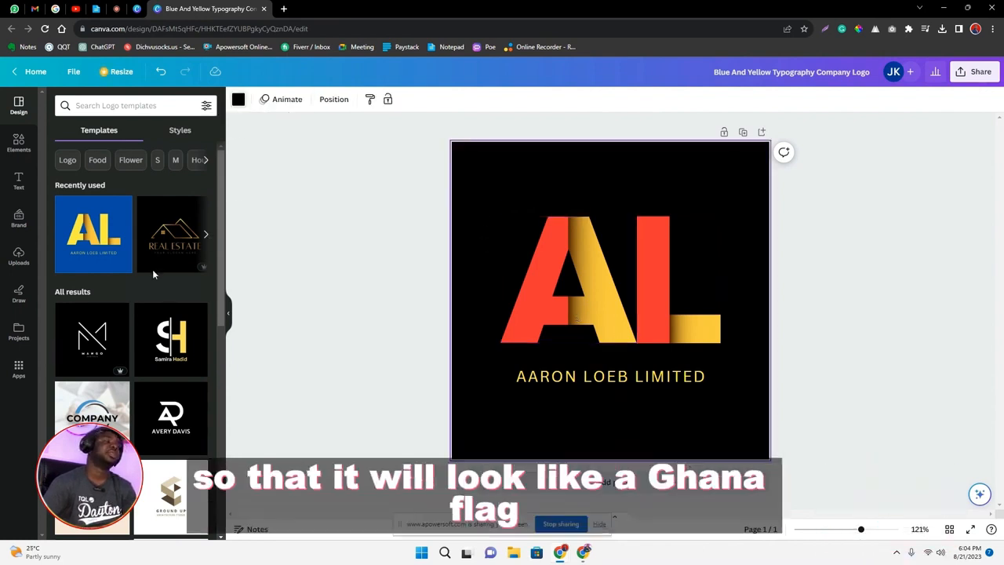
pyautogui.click(62, 362)
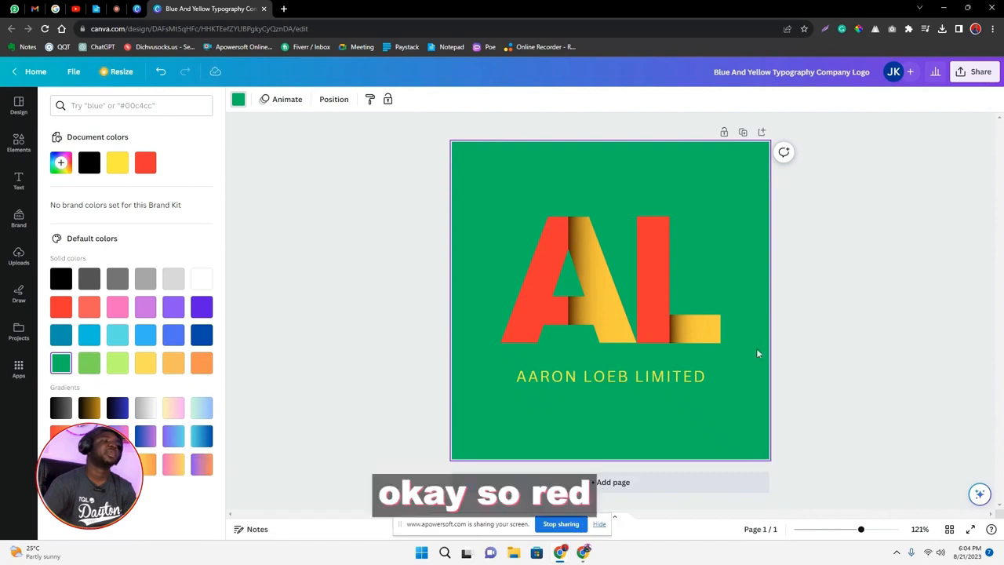
pyautogui.click(631, 415)
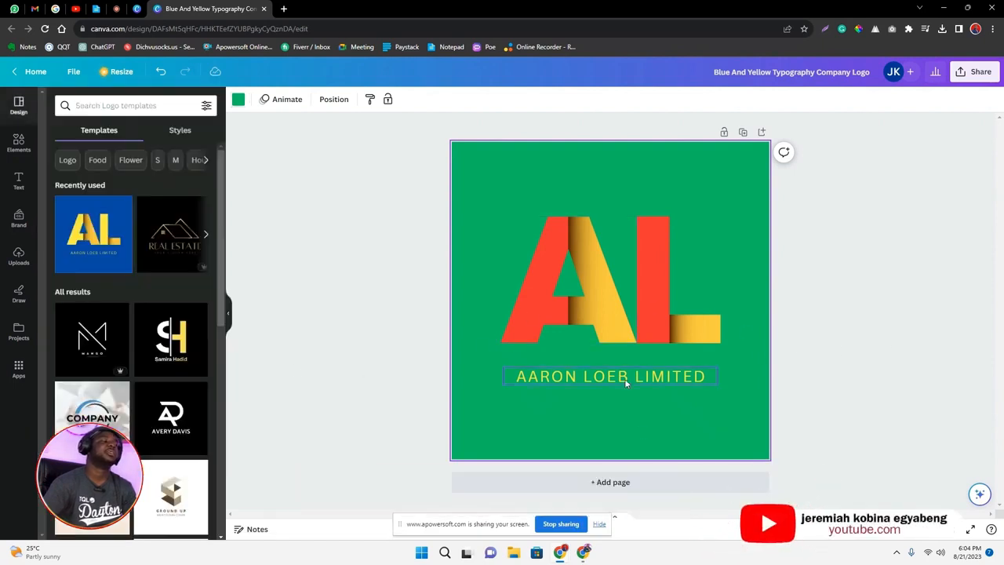
# Change the color of the company name text below the letters to red.
pyautogui.click(624, 378)
pyautogui.click(388, 100)
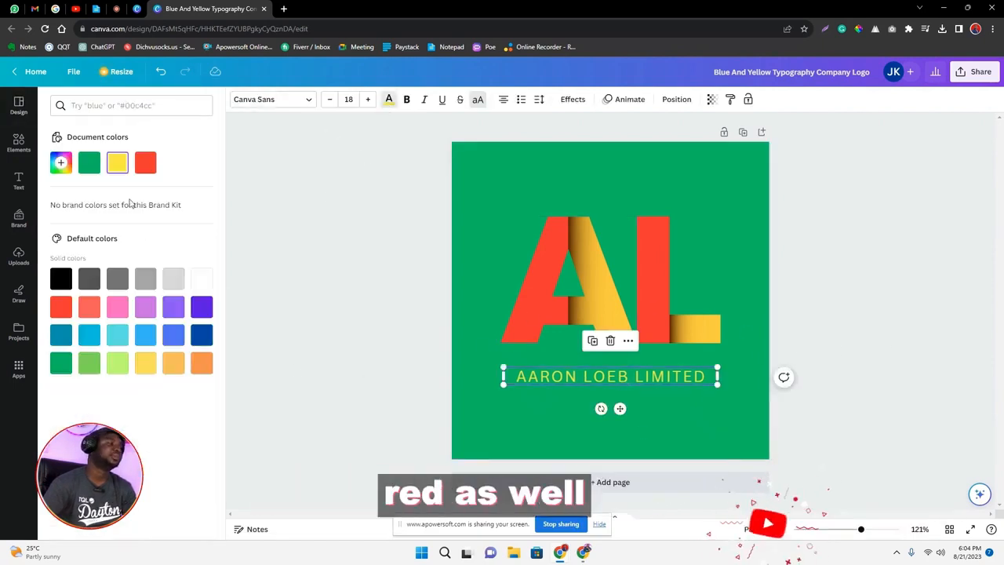
pyautogui.click(799, 271)
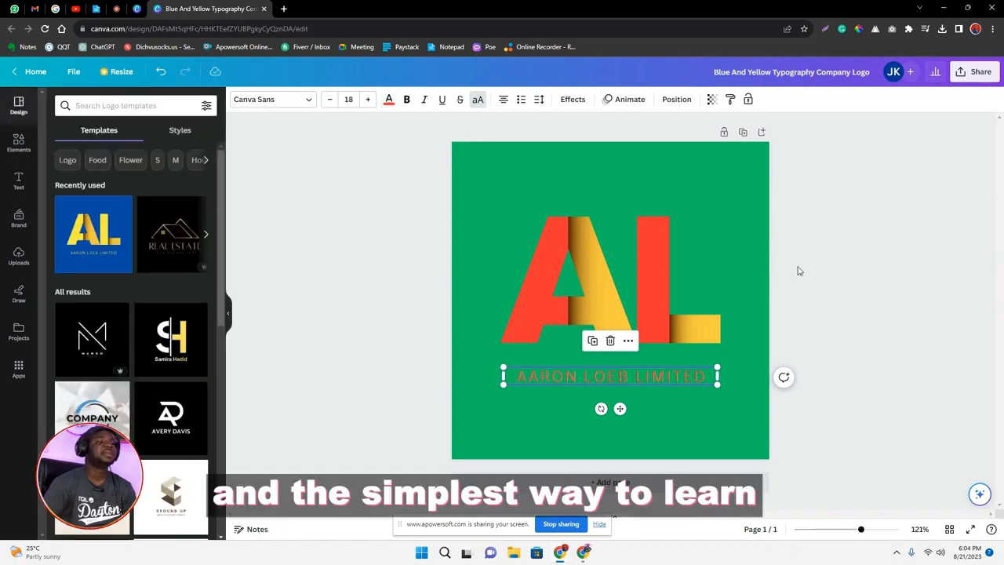
pyautogui.click(928, 248)
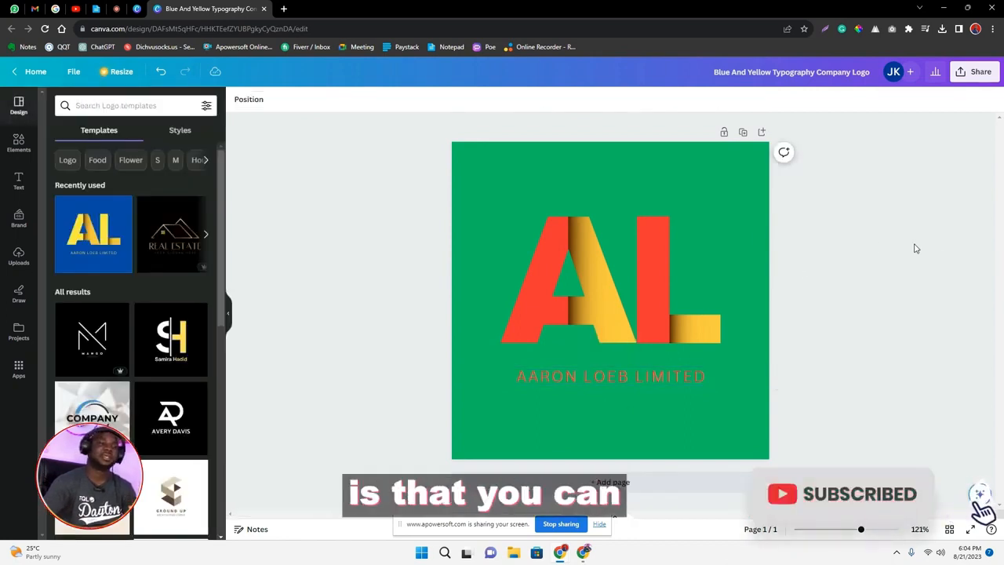
pyautogui.click(529, 187)
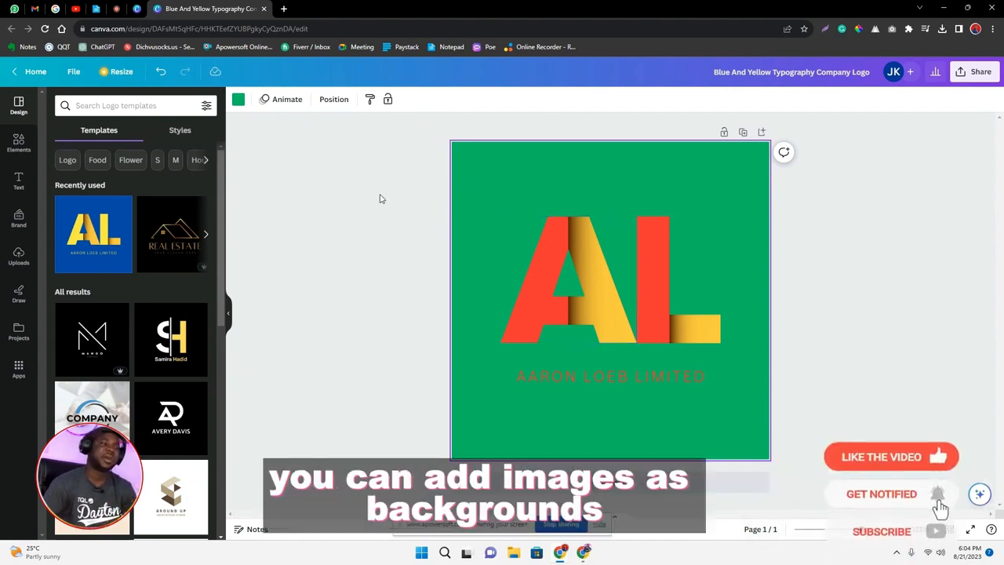
pyautogui.click(552, 255)
pyautogui.rightClick(552, 255)
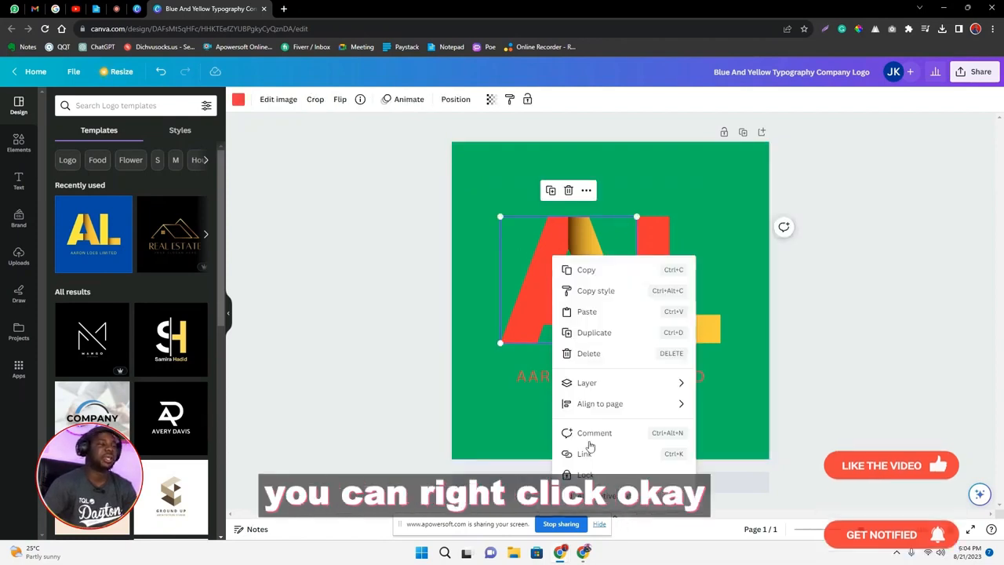
pyautogui.click(419, 307)
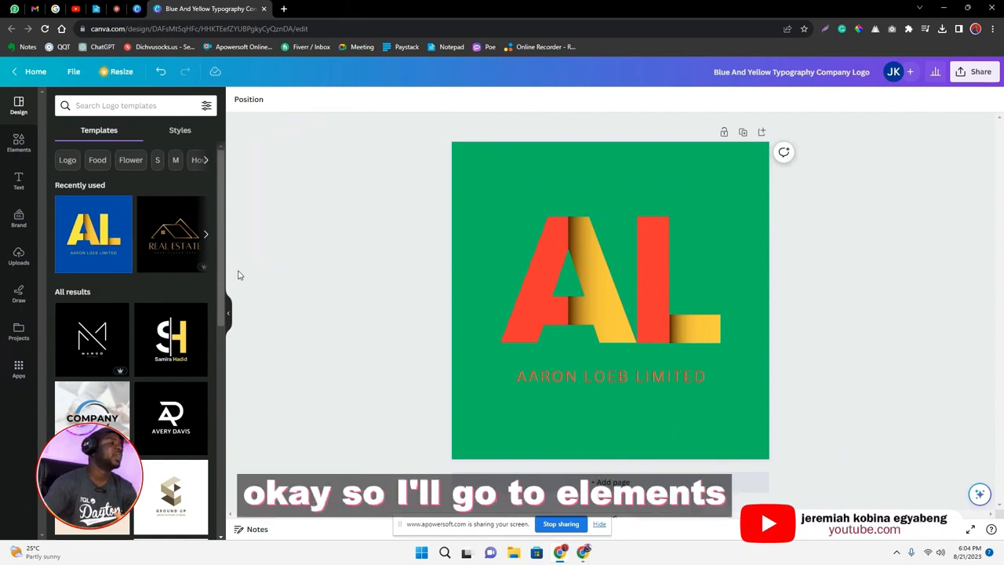
# Add the orange and blue gradient circle from the photo elements to the logo page.
pyautogui.click(19, 144)
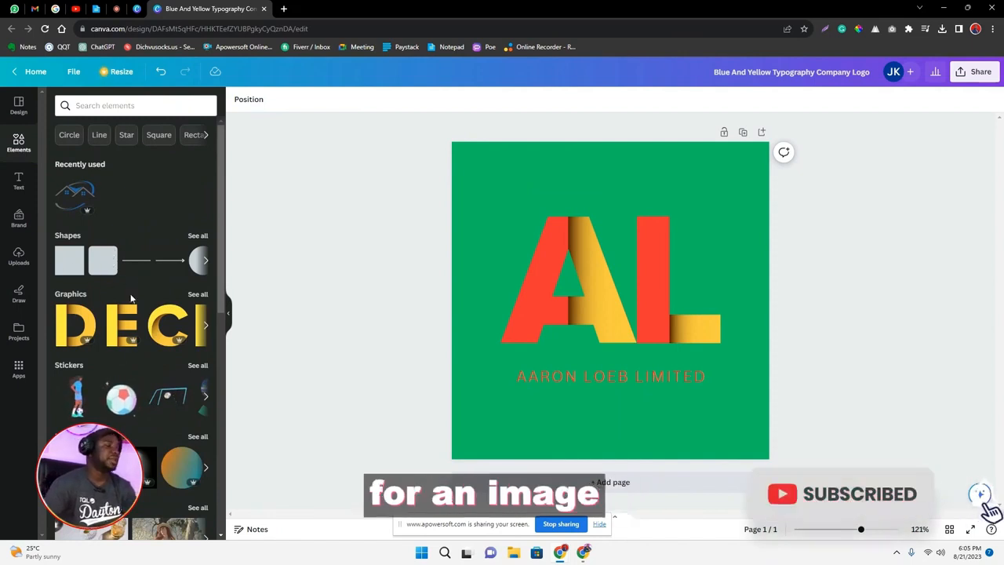
pyautogui.scroll(-2, 98, 383)
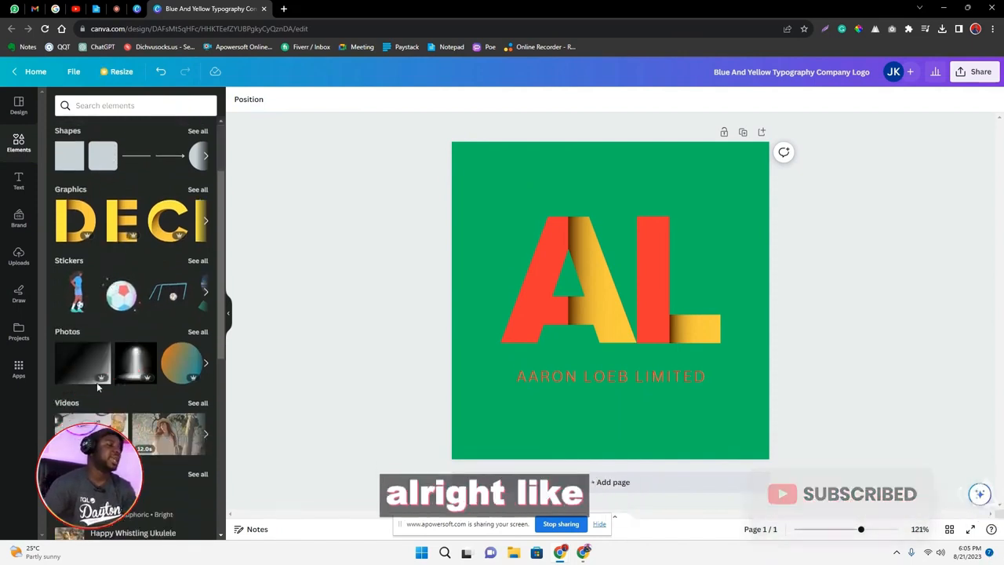
pyautogui.click(173, 363)
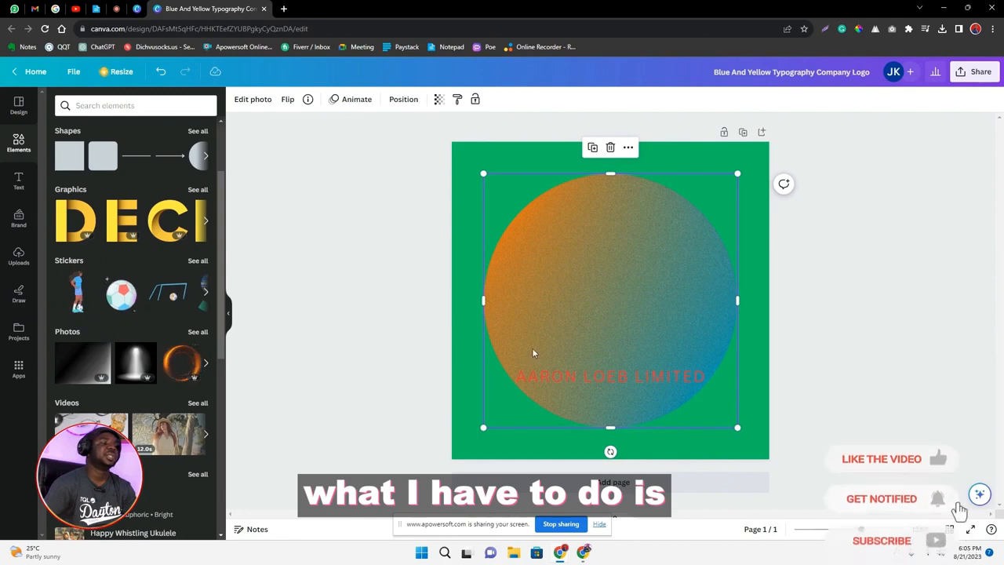
# Set the gradient circle photo as the page background behind the letters and company name.
pyautogui.moveTo(554, 314); pyautogui.dragTo(533, 296)
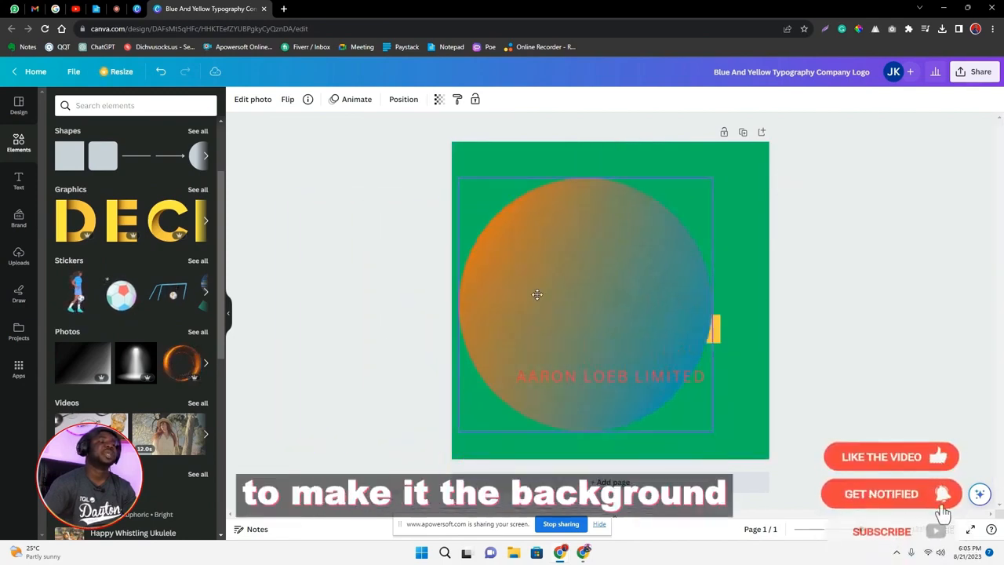
pyautogui.rightClick(535, 250)
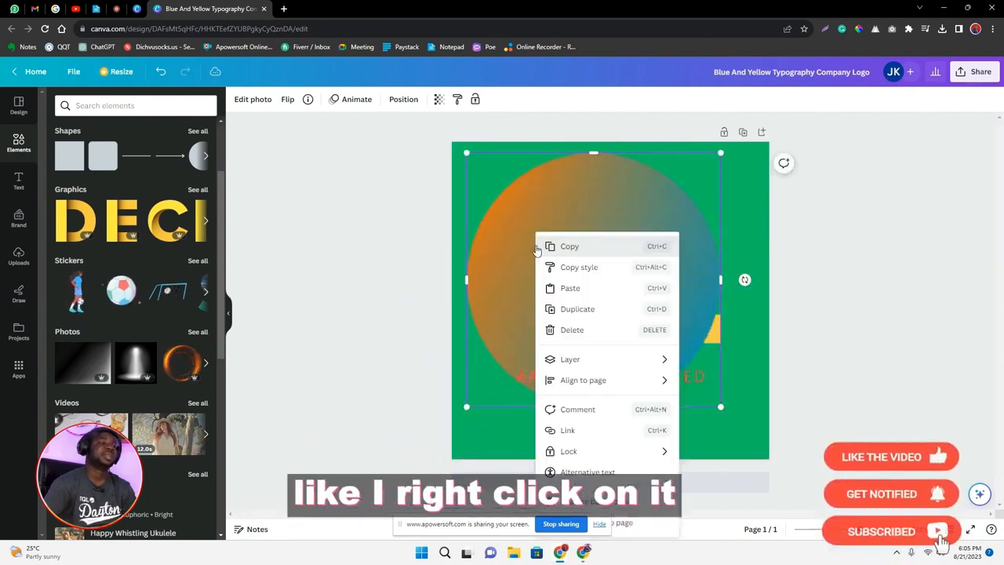
pyautogui.click(634, 509)
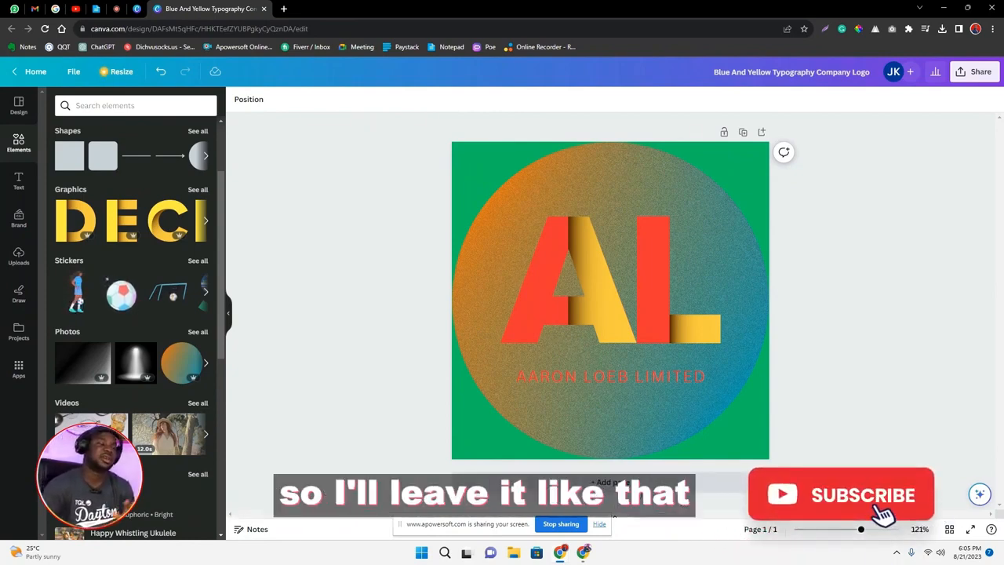
pyautogui.click(622, 381)
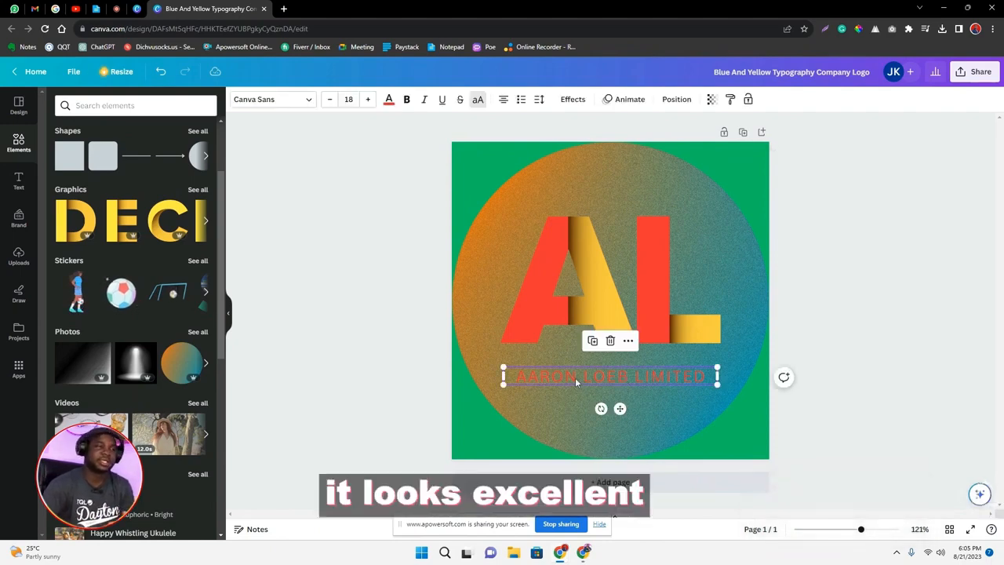
pyautogui.click(478, 169)
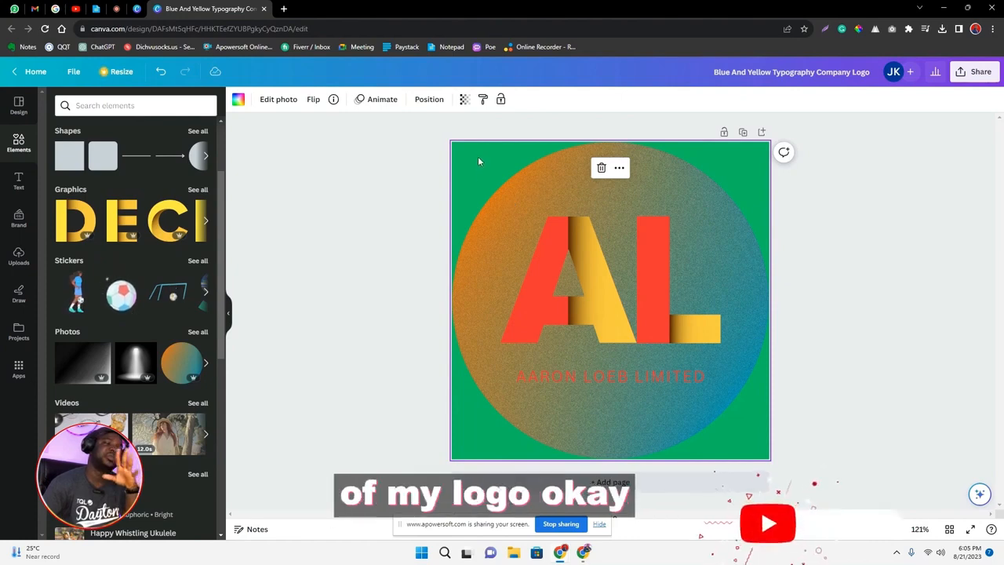
pyautogui.click(572, 291)
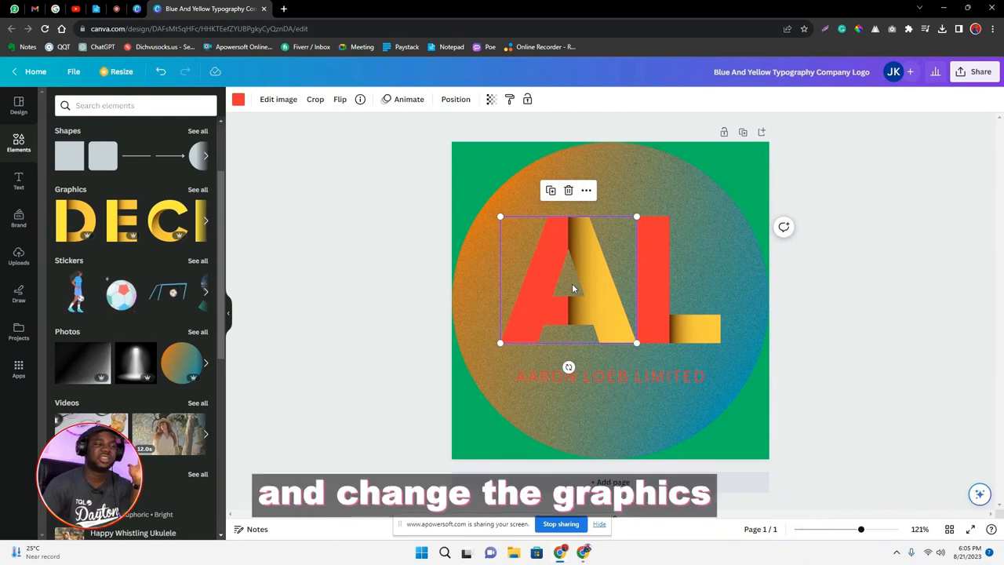
# Apply the Background text effect to the company name below the letters.
pyautogui.click(632, 378)
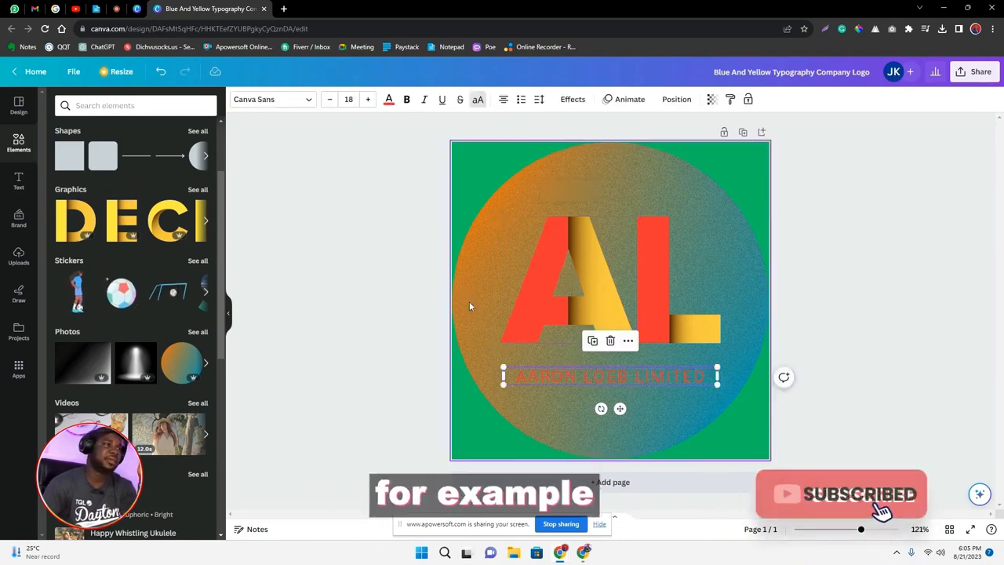
pyautogui.click(574, 102)
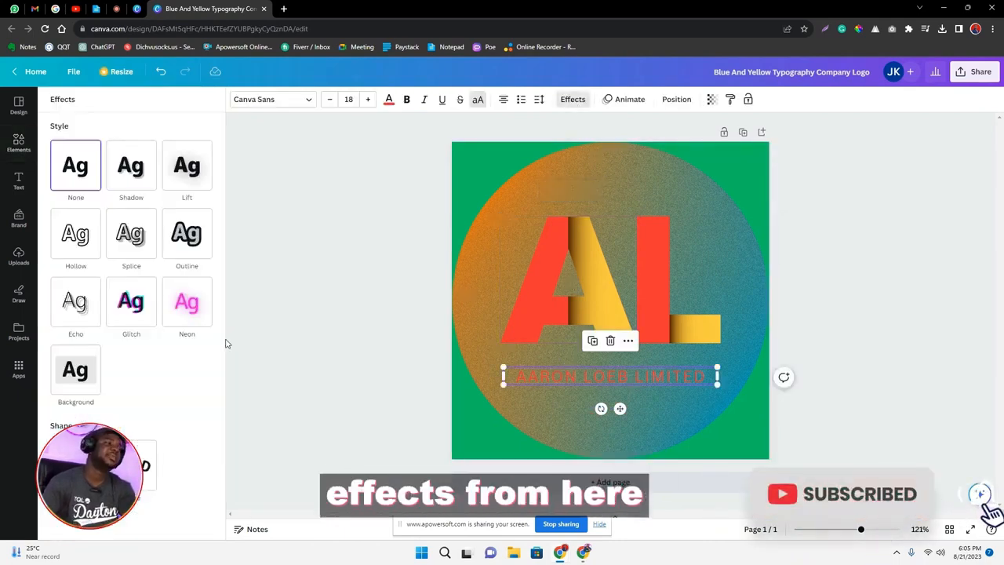
pyautogui.click(88, 376)
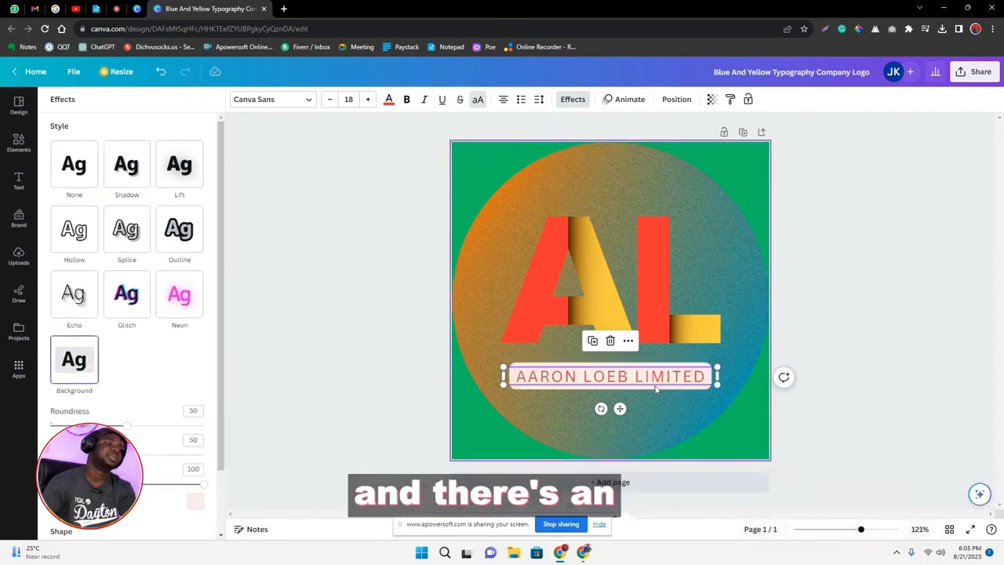
# Set the company name's background effect color to the red #FF3131 sampled from the letter A with the color picker.
pyautogui.scroll(-2, 194, 404)
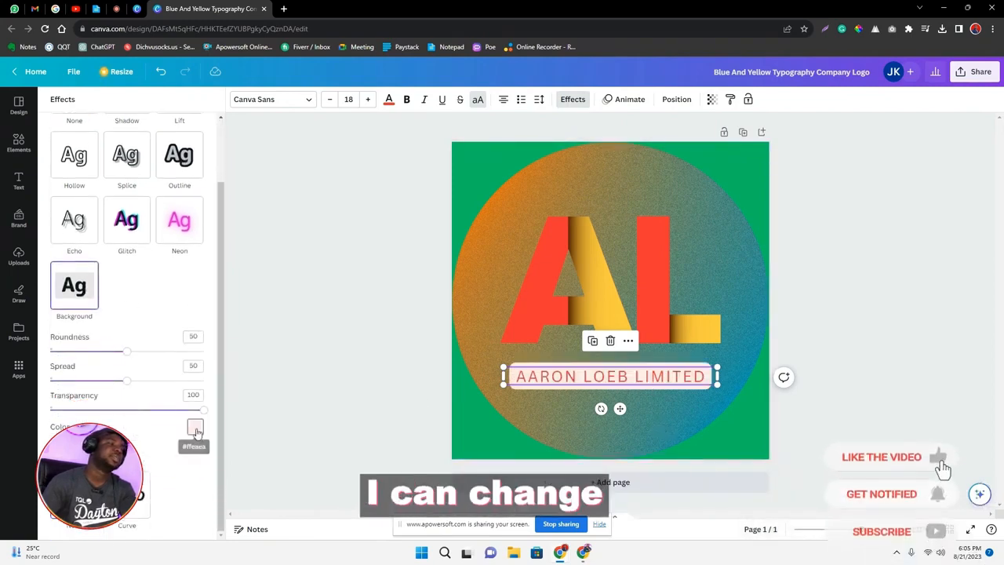
pyautogui.click(195, 425)
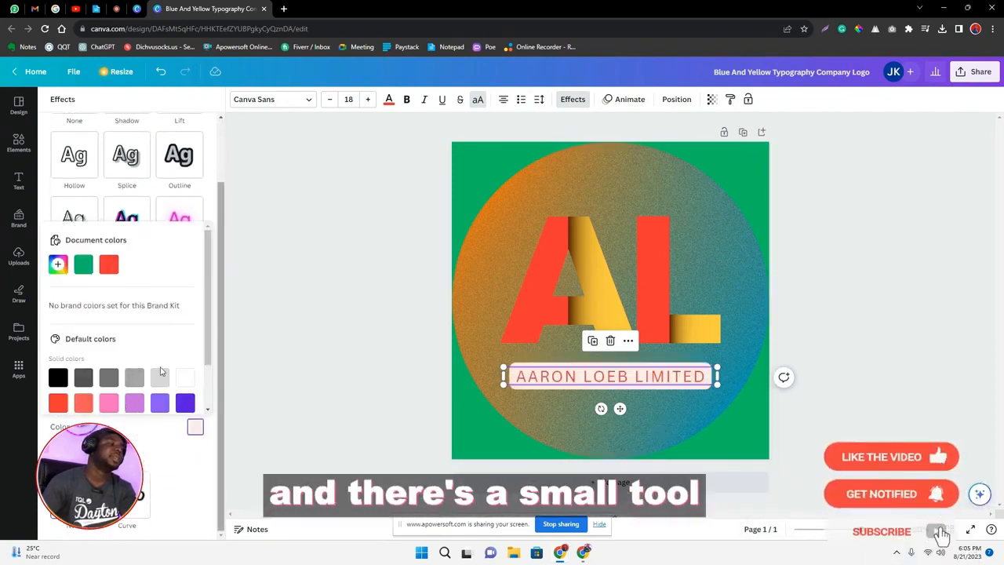
pyautogui.click(57, 265)
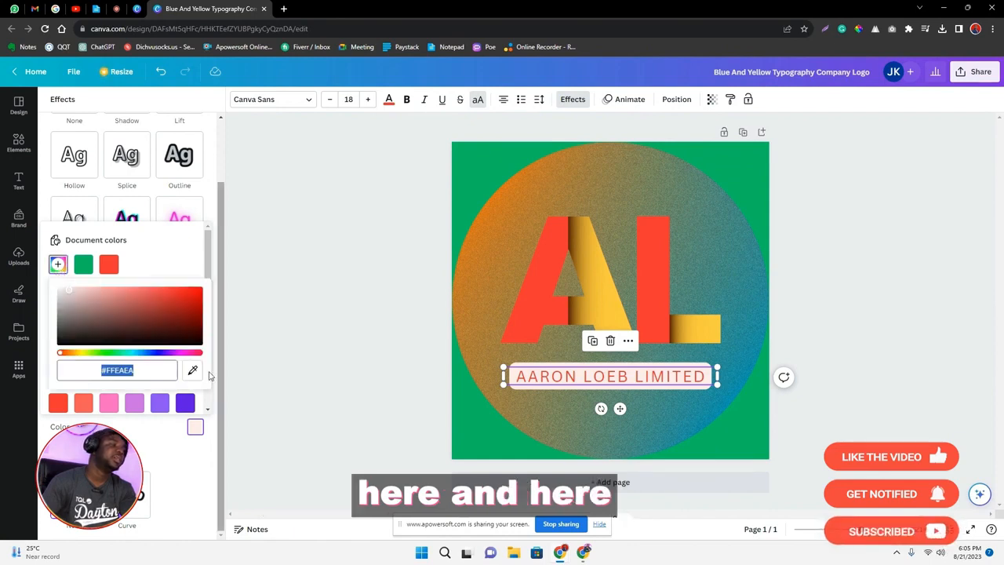
pyautogui.click(194, 372)
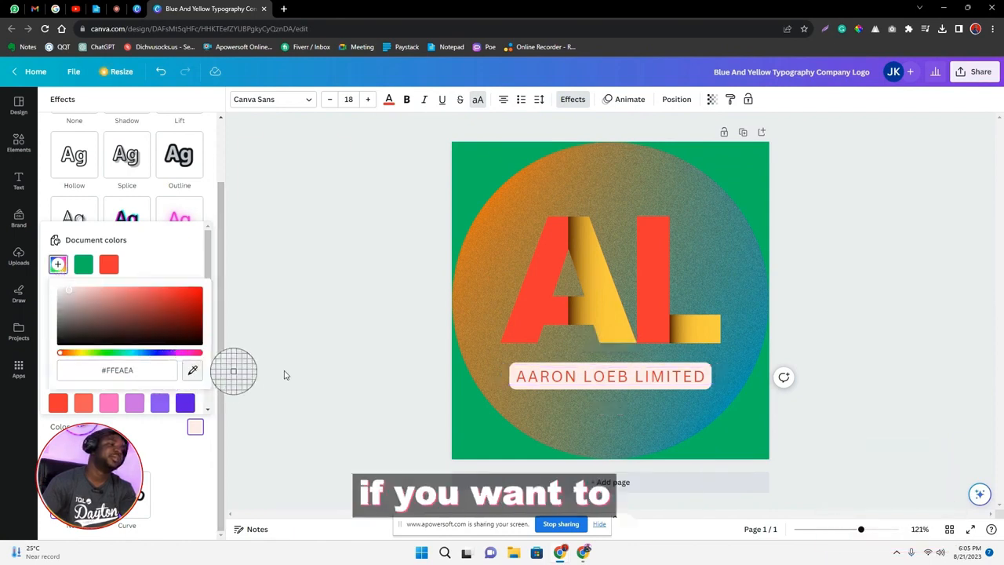
pyautogui.click(550, 283)
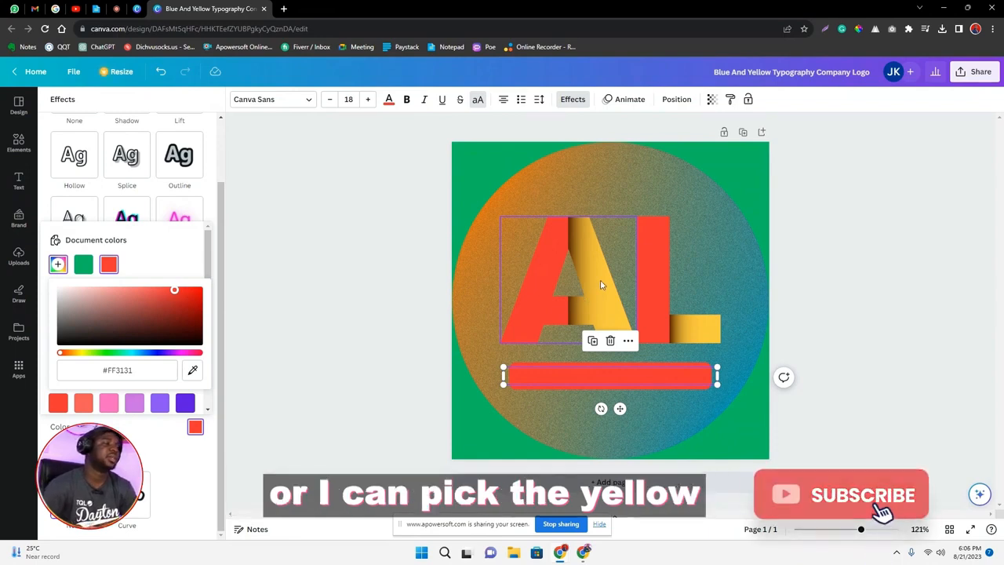
pyautogui.click(551, 302)
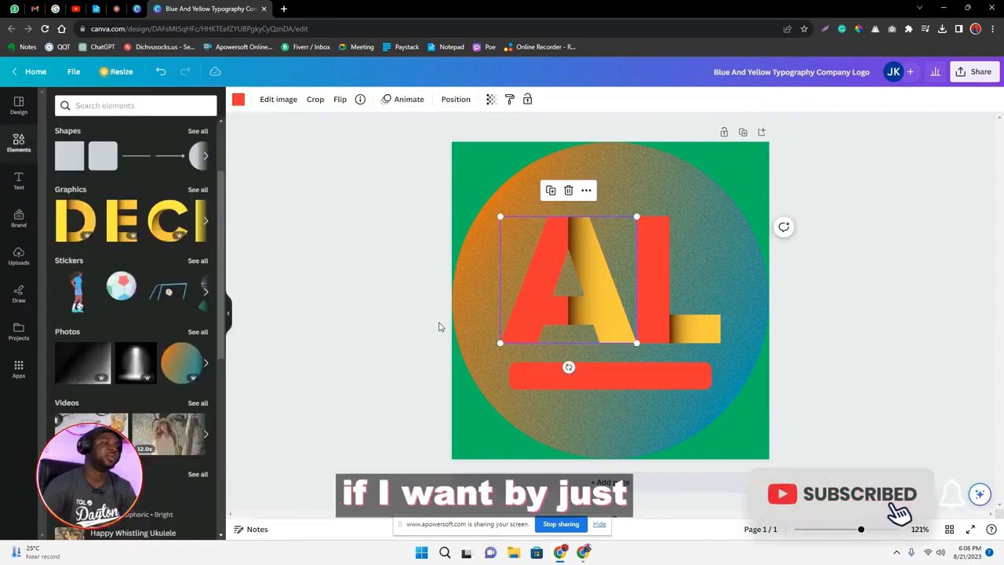
# Try a light tint and the yellow #FCCA39 sampled from the letter A on the company name text, and settle on white.
pyautogui.click(557, 377)
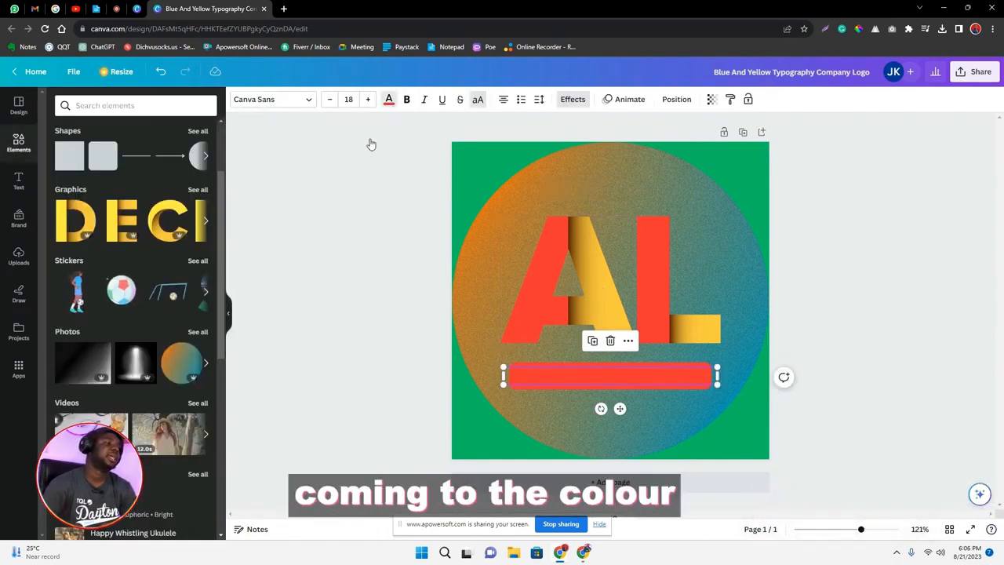
pyautogui.click(388, 99)
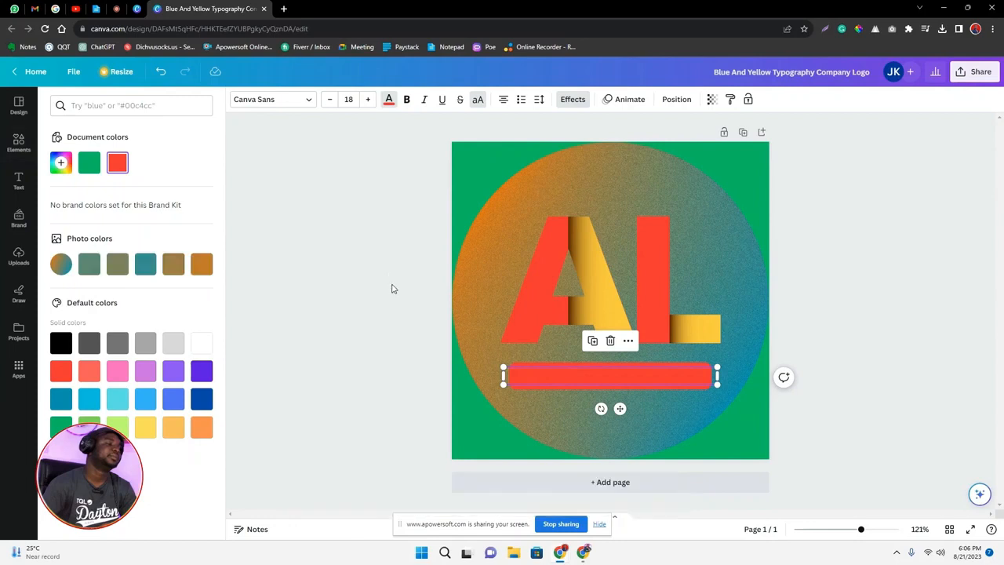
pyautogui.click(67, 166)
pyautogui.moveTo(90, 199); pyautogui.dragTo(75, 197)
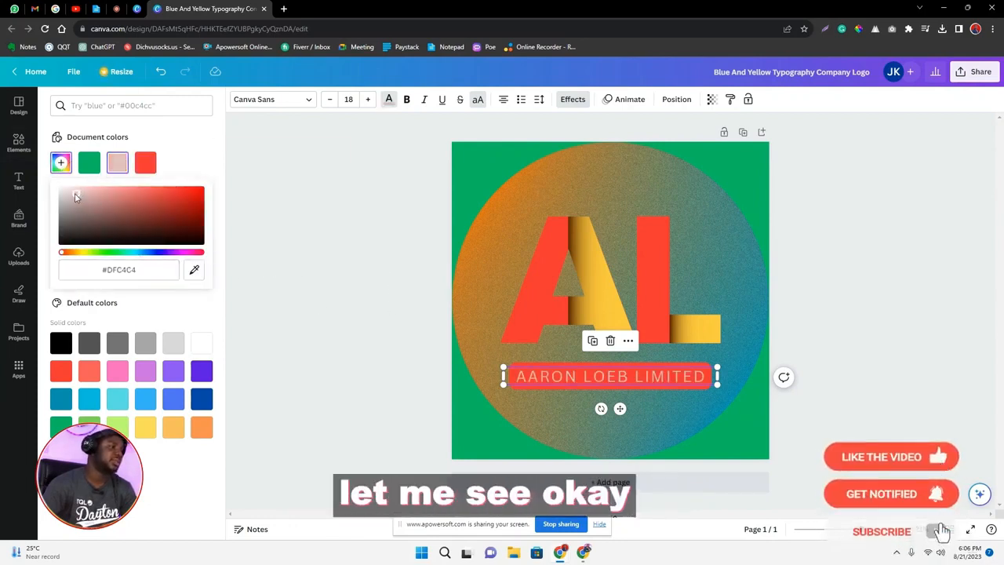
pyautogui.click(194, 269)
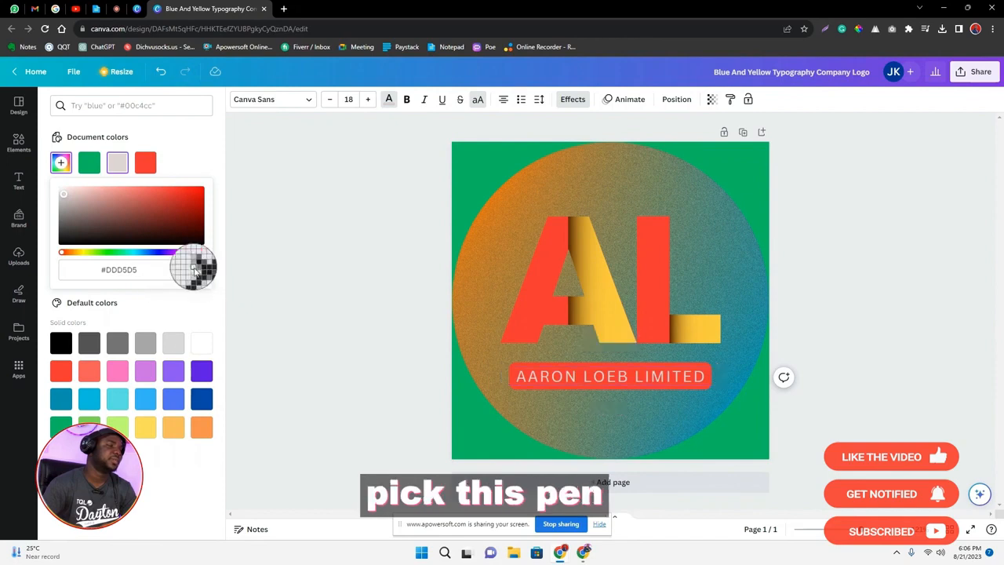
pyautogui.click(615, 307)
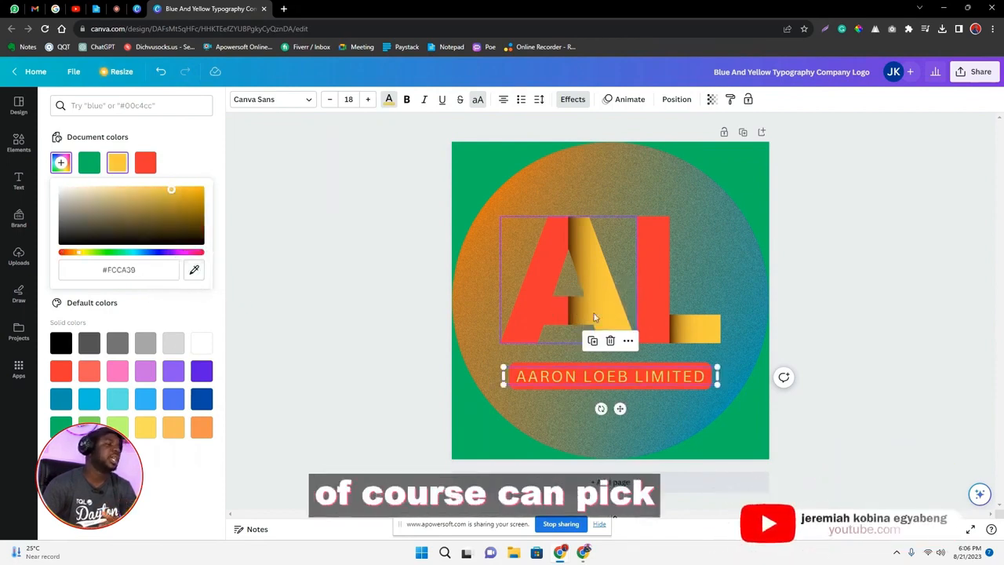
pyautogui.click(201, 343)
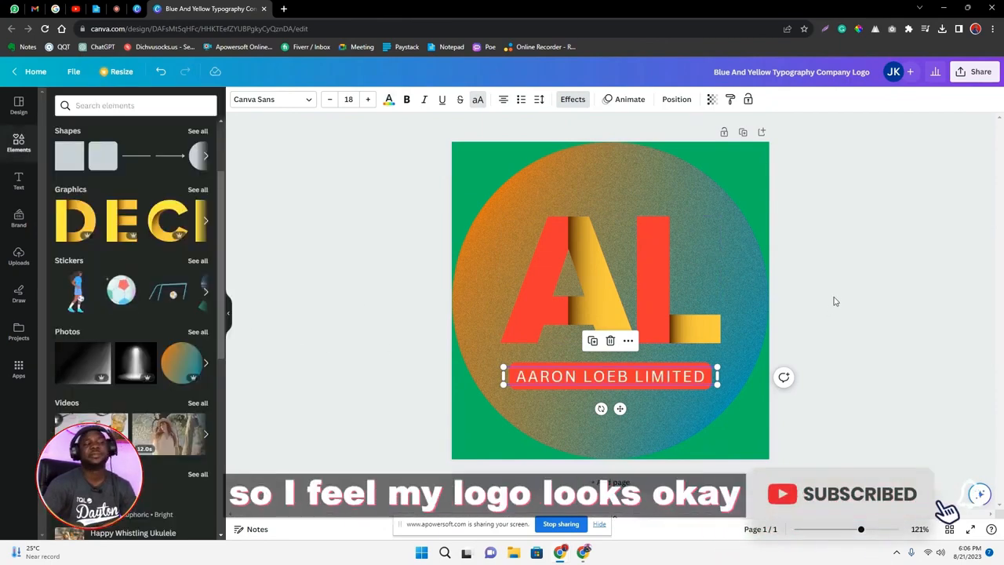
pyautogui.click(835, 301)
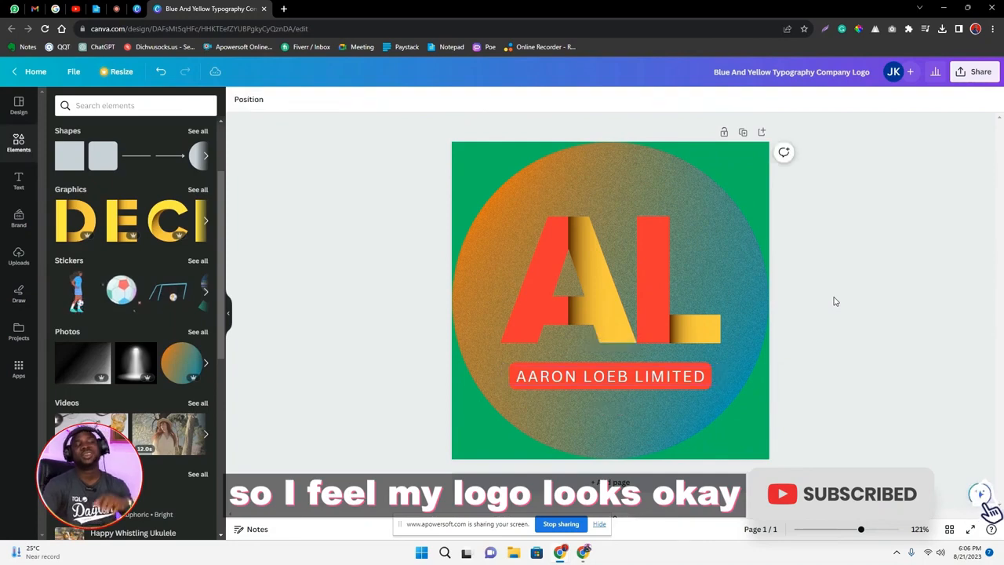
# Replace the gradient circle photo and green page background with plain white from the document colors.
pyautogui.click(754, 167)
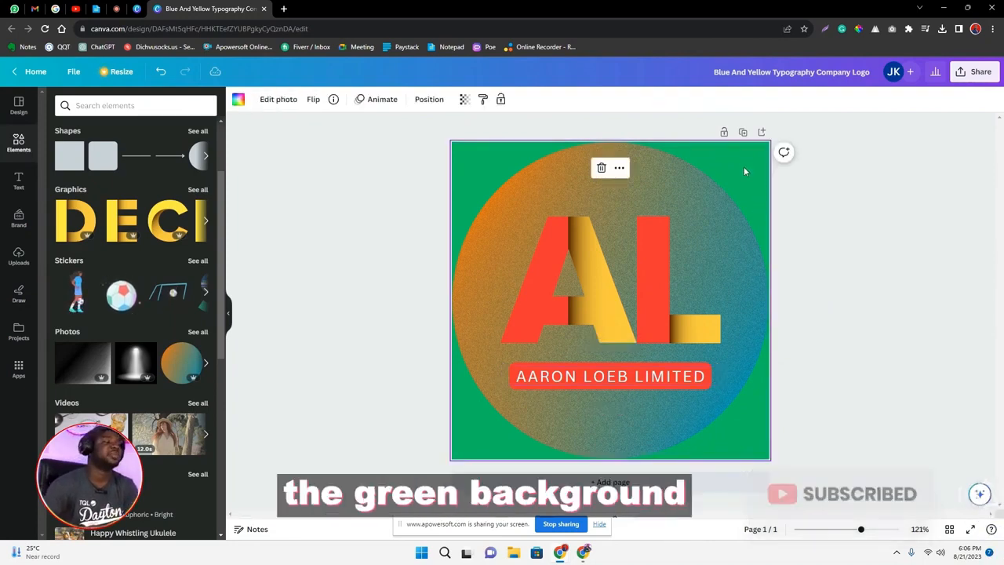
pyautogui.click(237, 100)
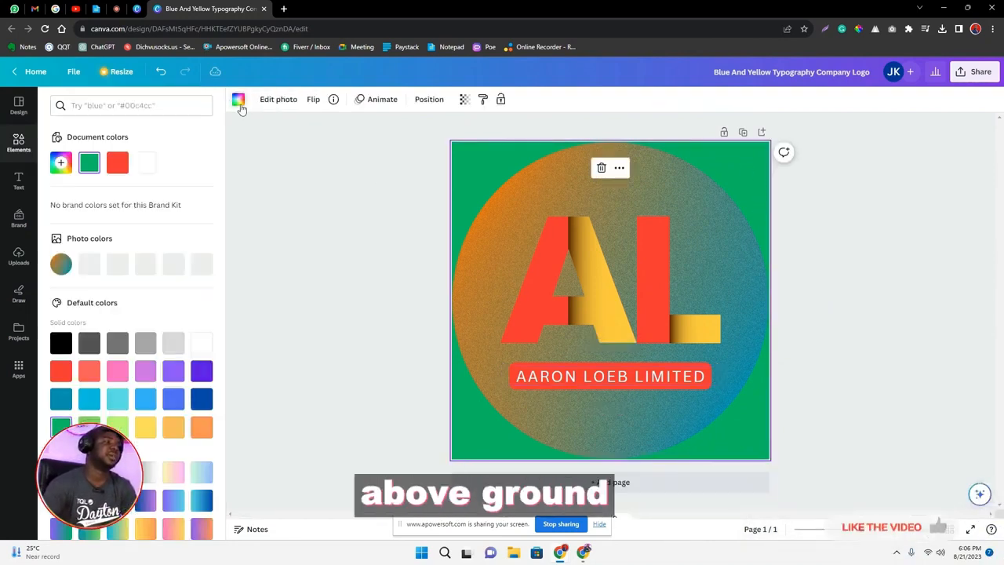
pyautogui.click(146, 164)
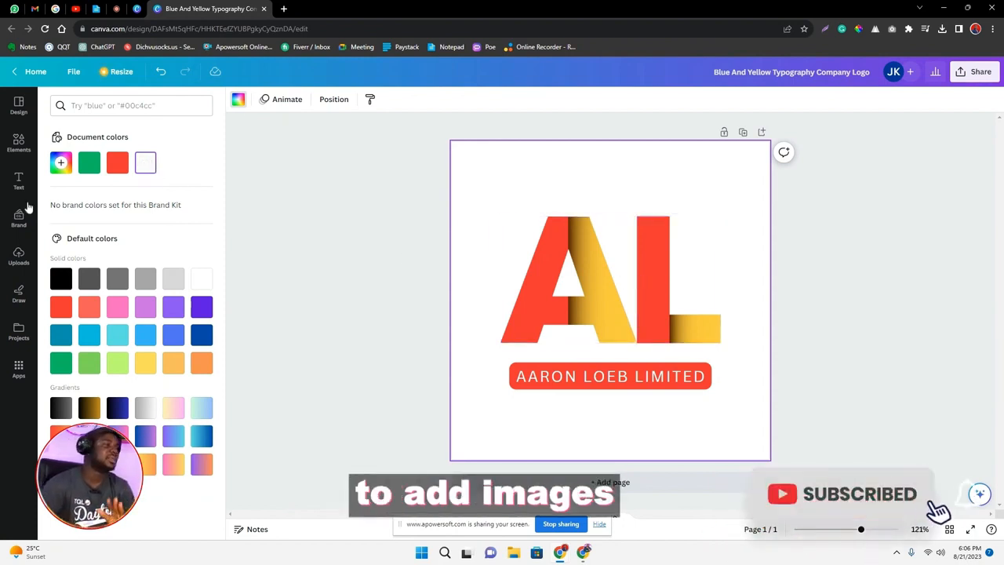
# Try the Beach Please font combination over the AL letters and delete it from the page.
pyautogui.click(19, 181)
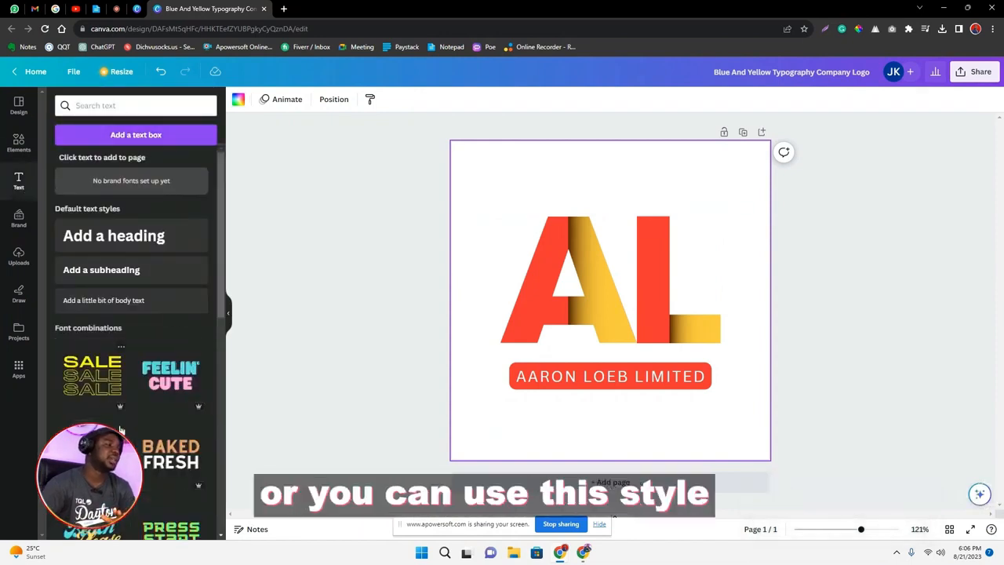
pyautogui.scroll(-4, 175, 372)
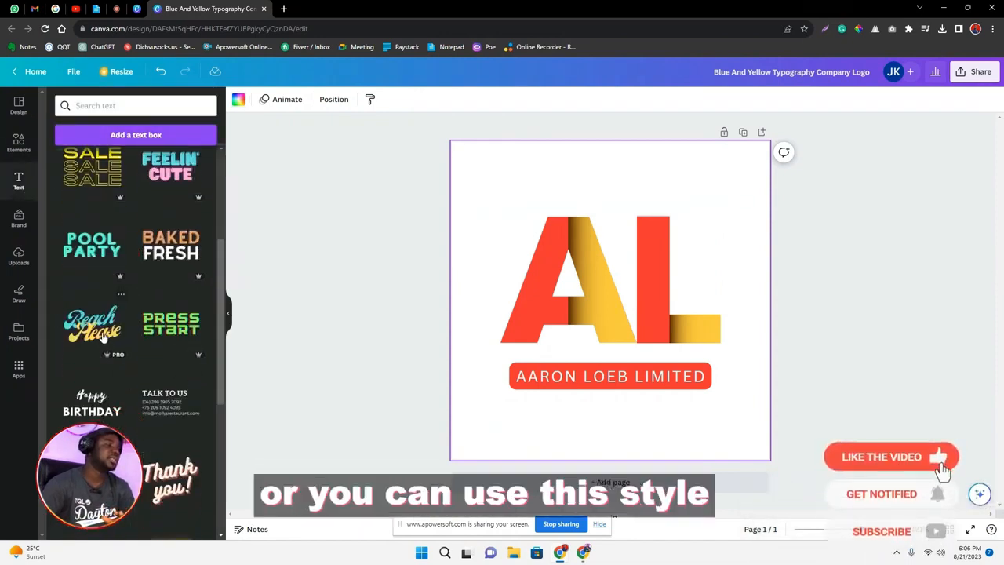
pyautogui.moveTo(92, 323); pyautogui.dragTo(547, 253)
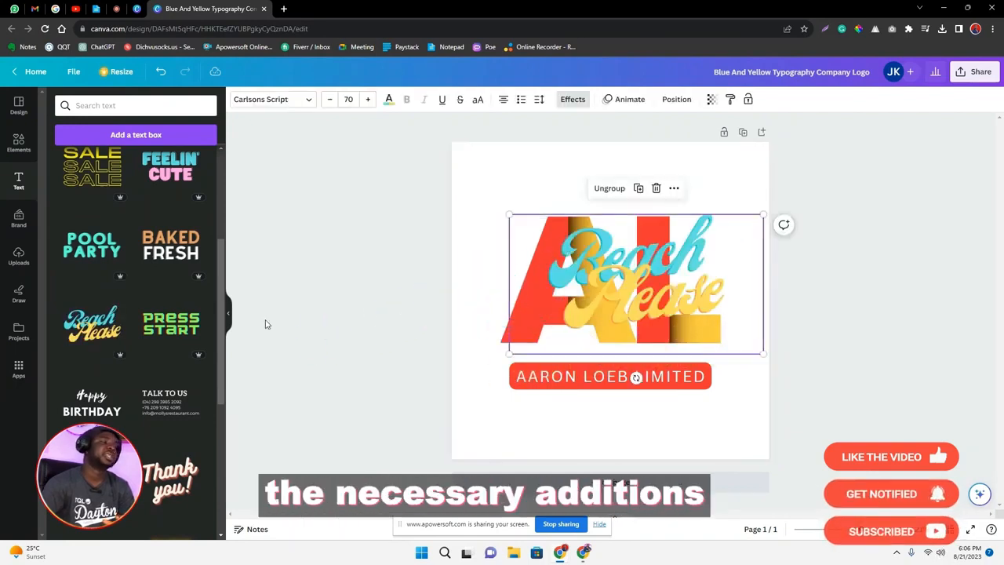
pyautogui.moveTo(650, 290); pyautogui.dragTo(616, 290)
pyautogui.press('Delete')
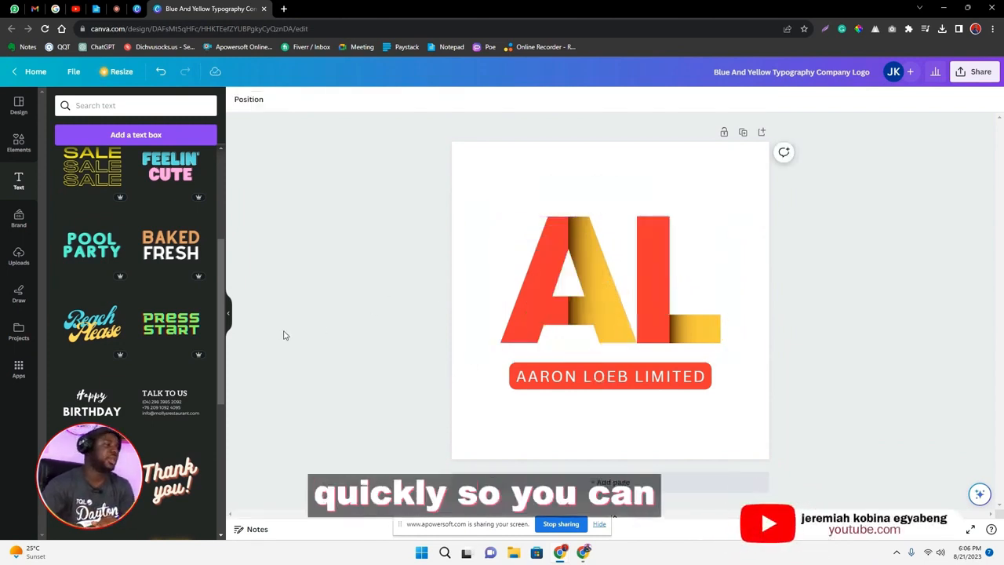
pyautogui.scroll(3, 189, 331)
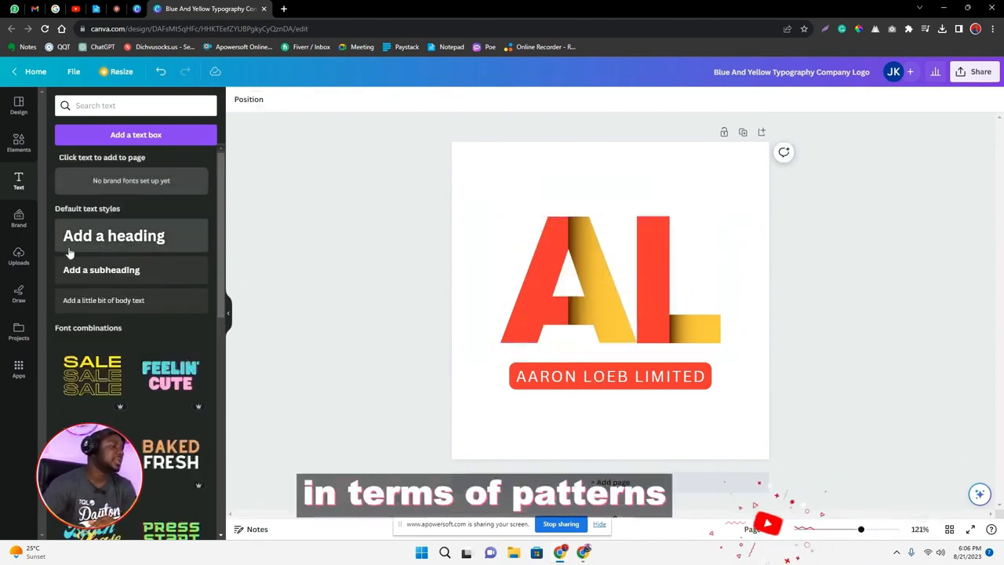
pyautogui.click(13, 227)
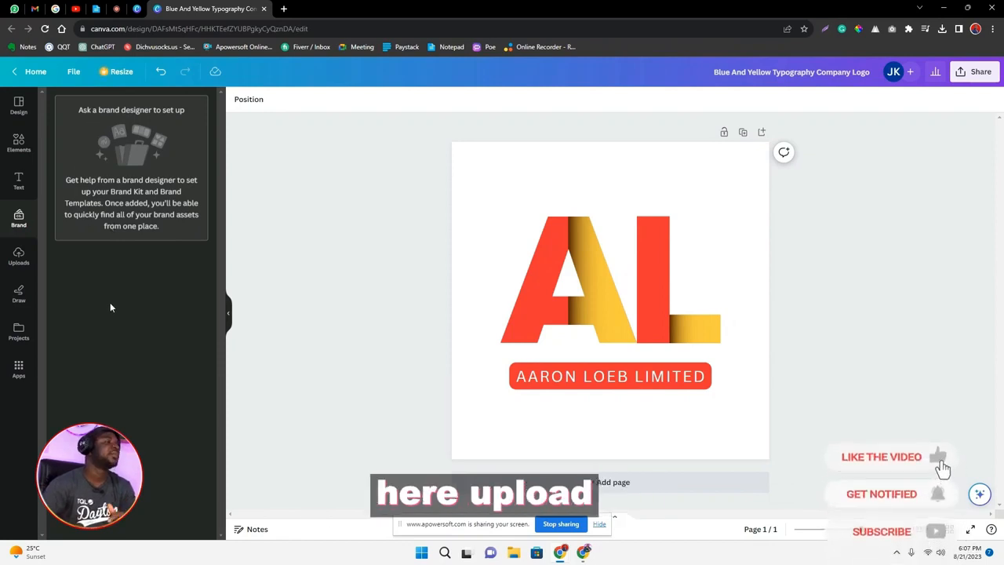
pyautogui.click(18, 257)
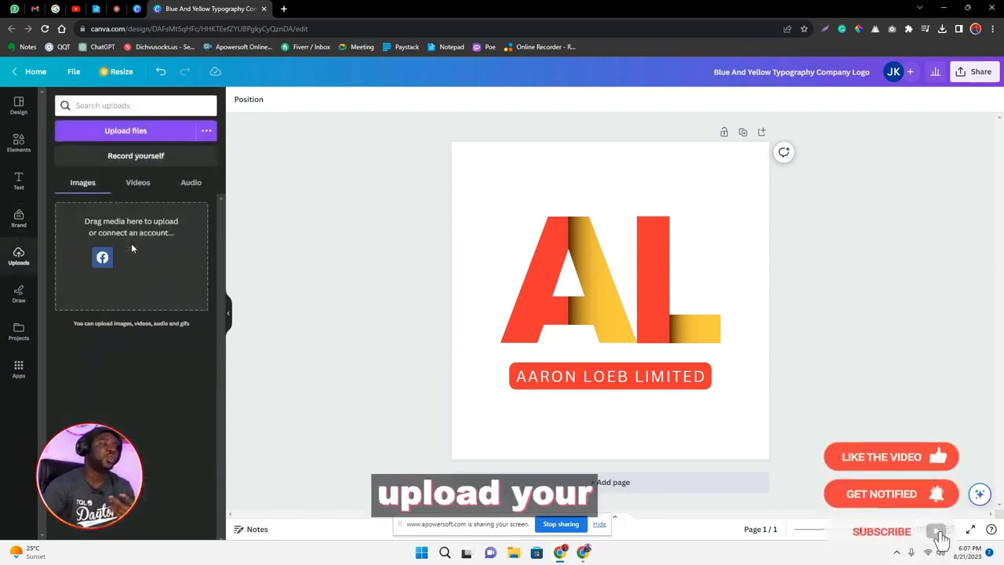
# Try freehand drawing over the AL logo with the red marker and undo the strokes.
pyautogui.click(18, 296)
pyautogui.moveTo(573, 186)
pyautogui.mouseDown()
pyautogui.moveTo(486, 168)
pyautogui.moveTo(426, 250)
pyautogui.moveTo(426, 322)
pyautogui.moveTo(461, 366)
pyautogui.moveTo(644, 317)
pyautogui.moveTo(520, 253)
pyautogui.mouseUp()
pyautogui.moveTo(600, 231)
pyautogui.mouseDown()
pyautogui.moveTo(610, 185)
pyautogui.moveTo(592, 167)
pyautogui.moveTo(620, 164)
pyautogui.moveTo(589, 202)
pyautogui.moveTo(641, 186)
pyautogui.mouseUp()
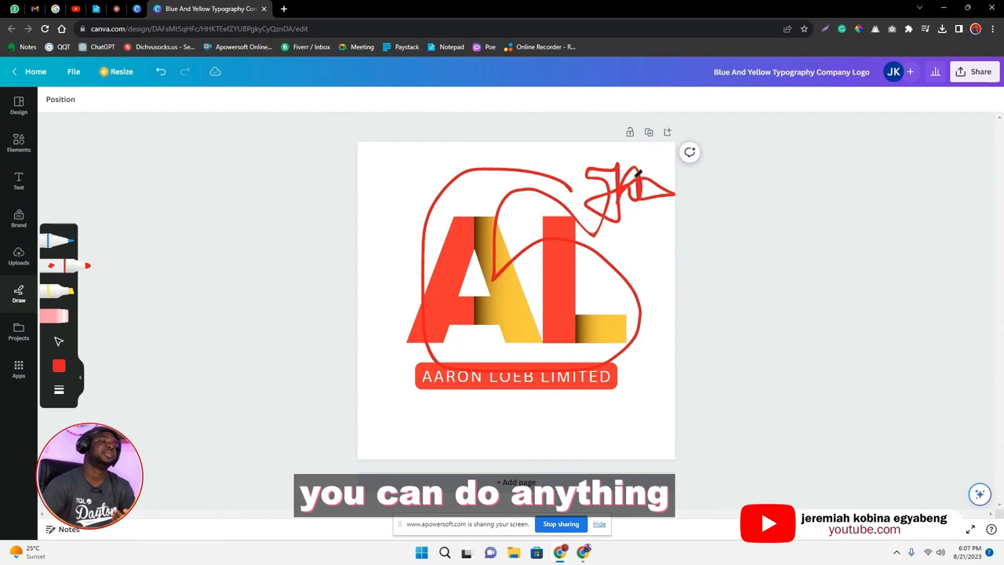
pyautogui.hotkey('ctrl', 'z')
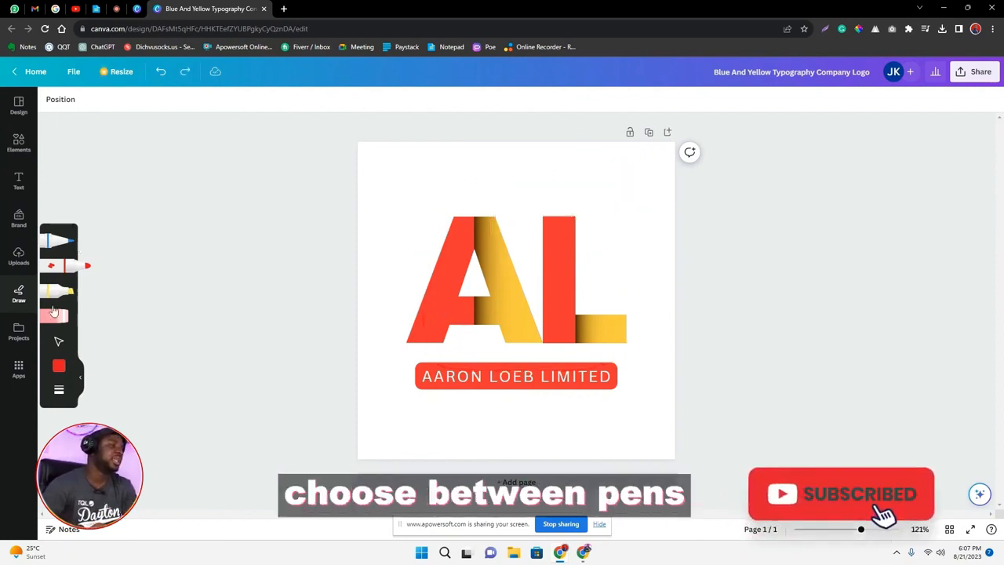
pyautogui.click(59, 365)
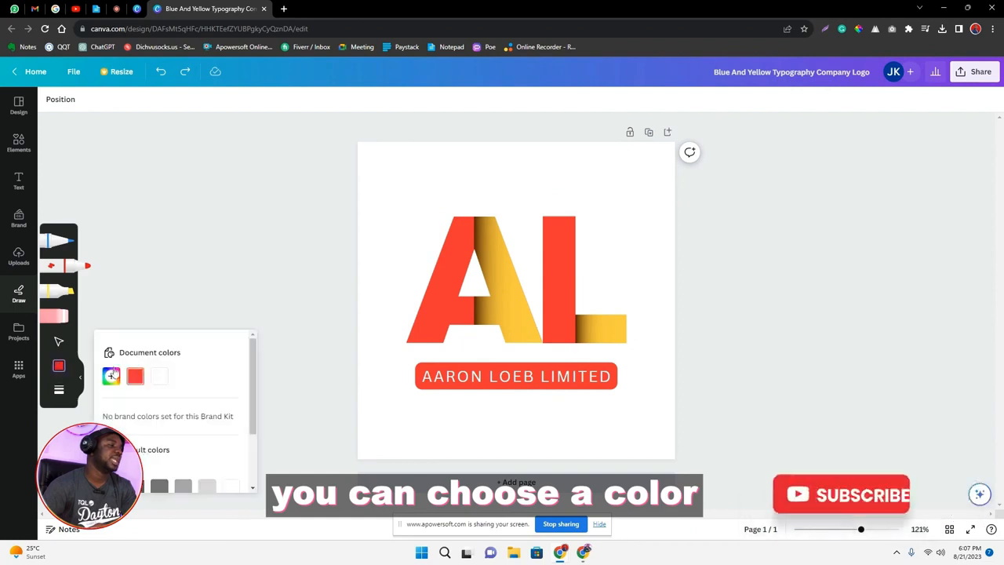
pyautogui.click(62, 394)
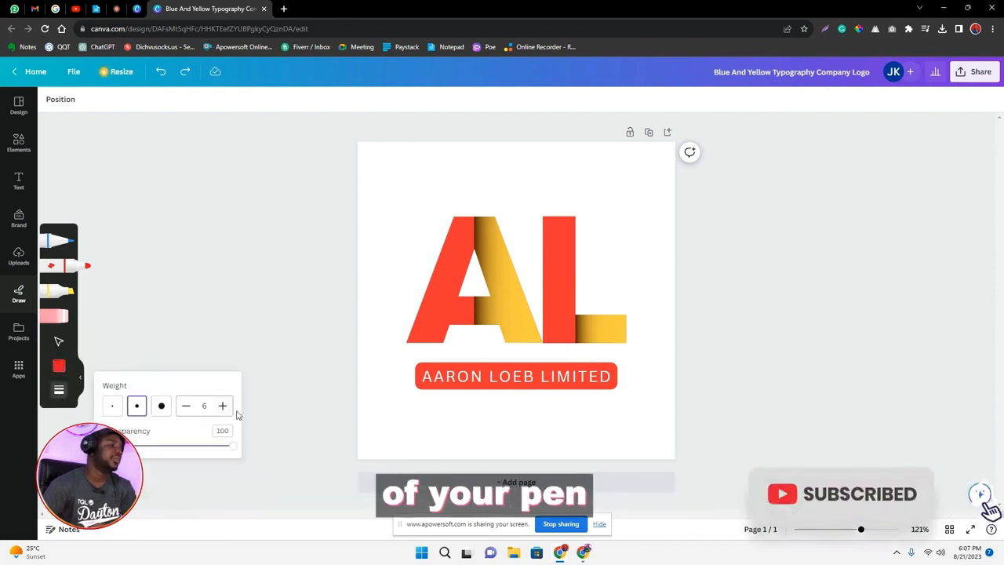
pyautogui.click(19, 333)
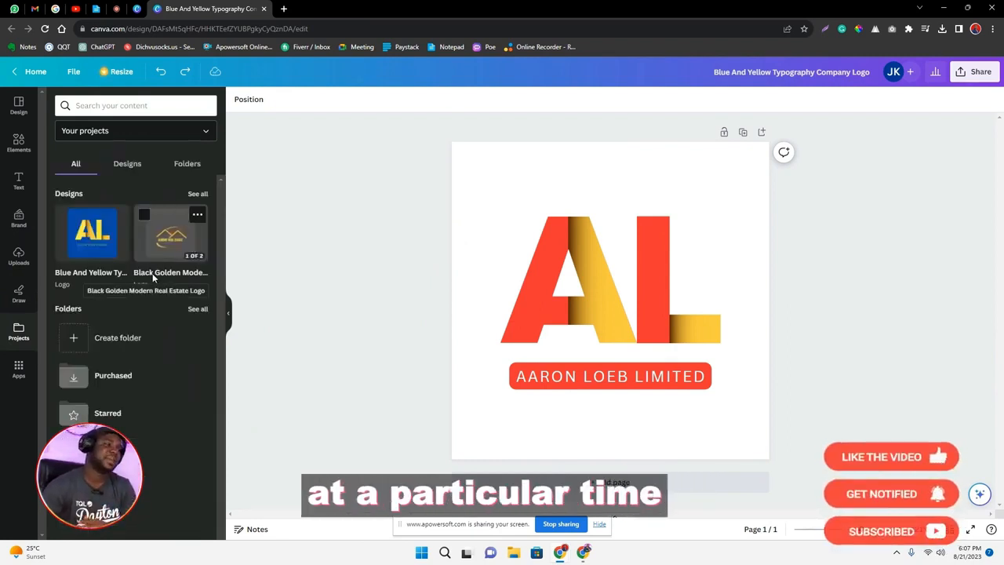
pyautogui.click(18, 368)
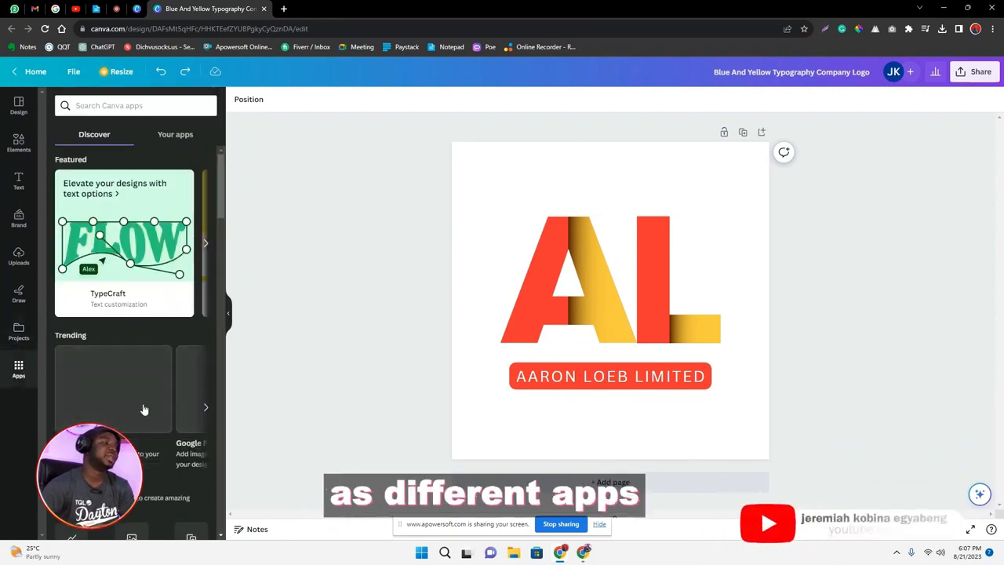
# Browse the available Canva apps, the elements library and the ready-made logo templates.
pyautogui.scroll(-3, 151, 377)
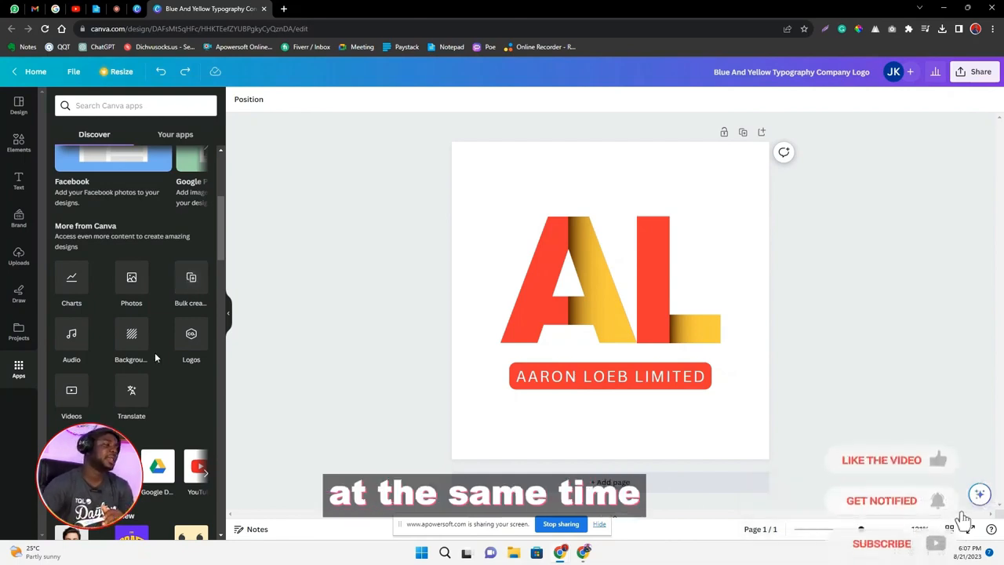
pyautogui.scroll(-5, 161, 349)
pyautogui.scroll(10, 141, 349)
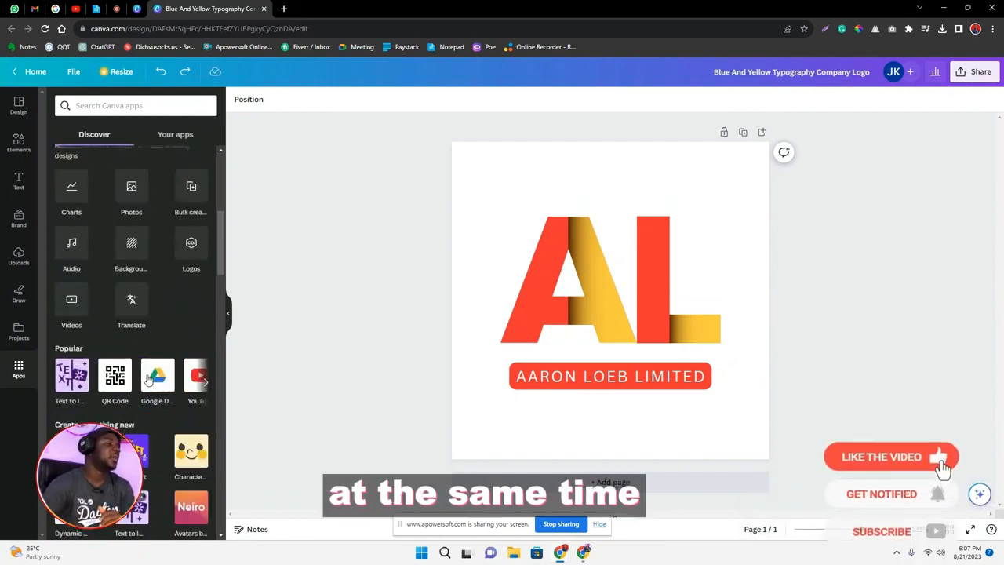
pyautogui.click(16, 148)
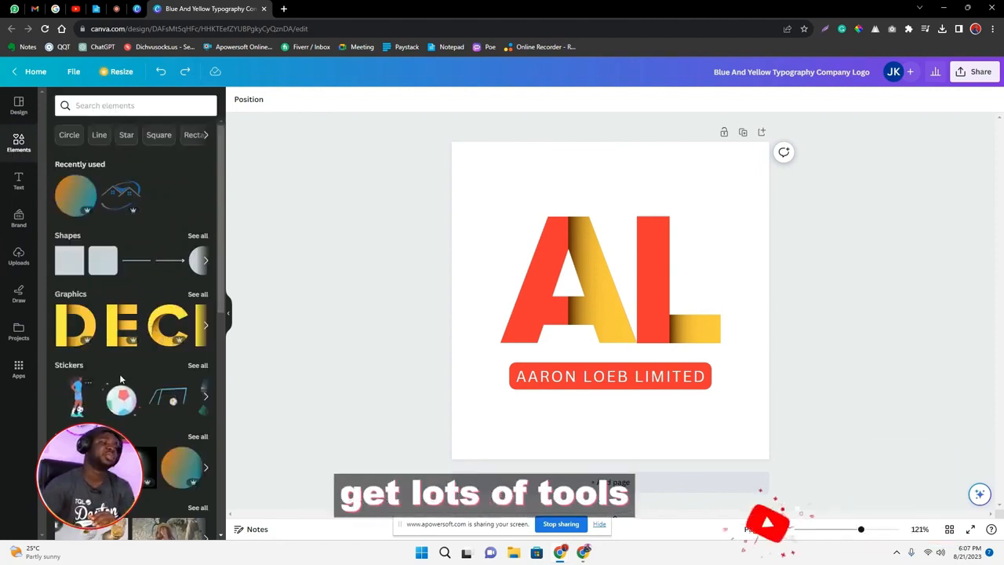
pyautogui.scroll(-5, 134, 369)
pyautogui.scroll(5, 153, 362)
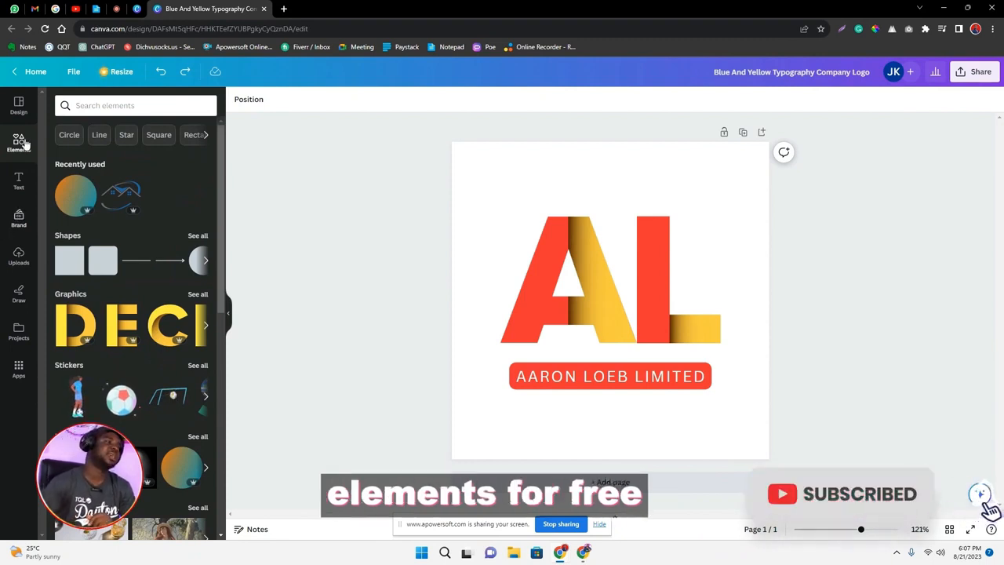
pyautogui.click(22, 110)
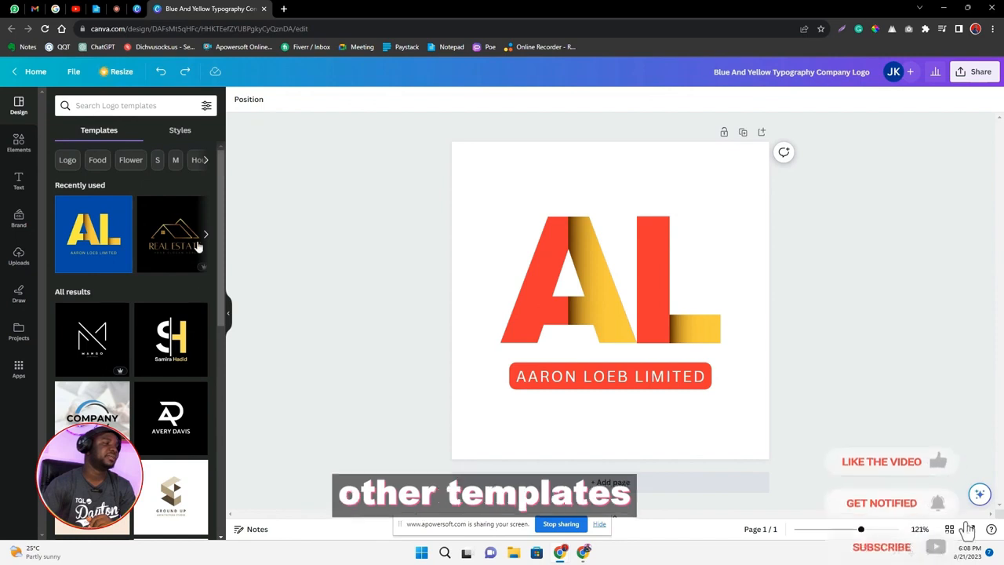
pyautogui.scroll(-2, 156, 300)
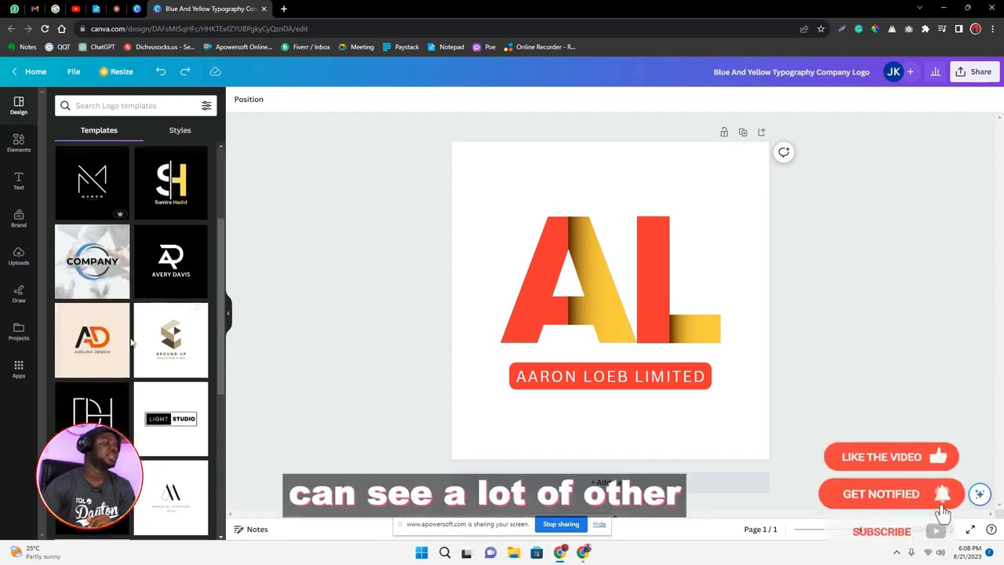
pyautogui.scroll(-5, 158, 338)
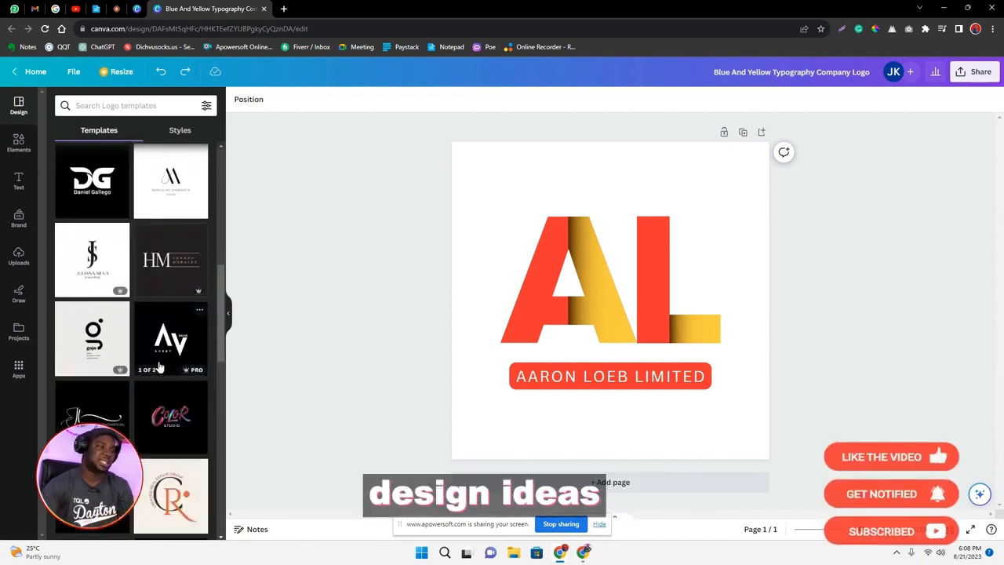
pyautogui.scroll(-3, 161, 349)
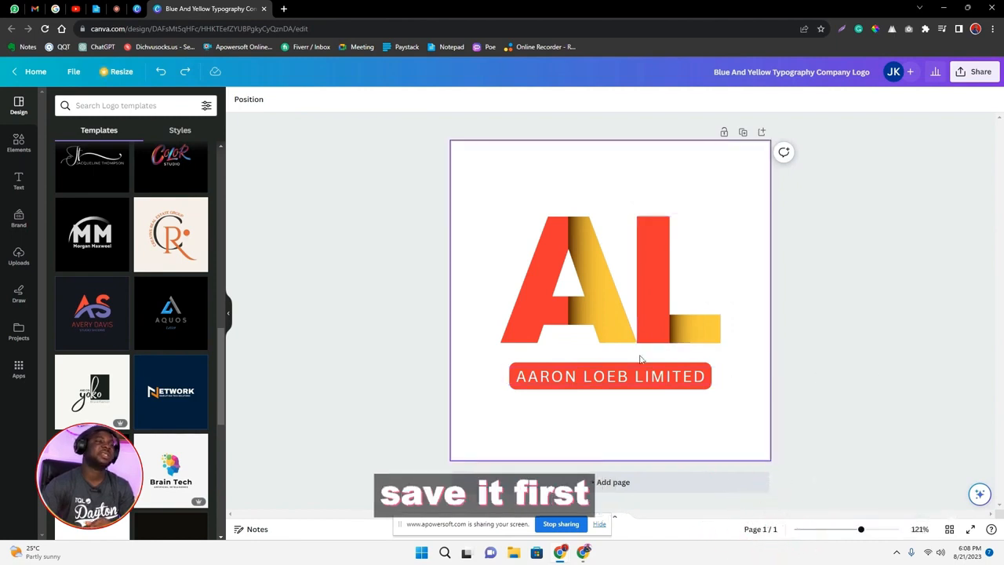
# Download the logo as a PNG at size 3.125 (1,563 × 1,563 px) without a transparent background.
pyautogui.click(982, 79)
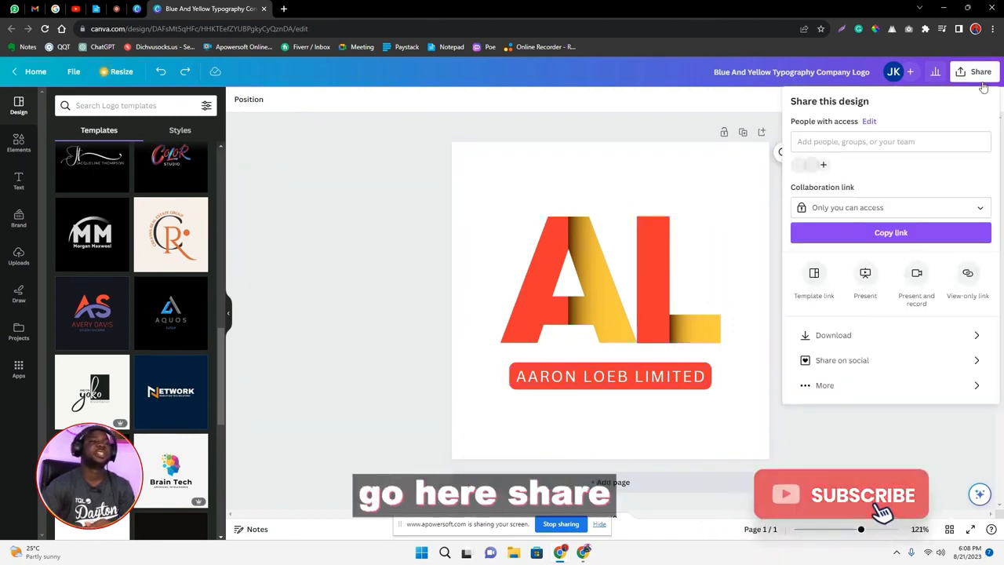
pyautogui.click(870, 335)
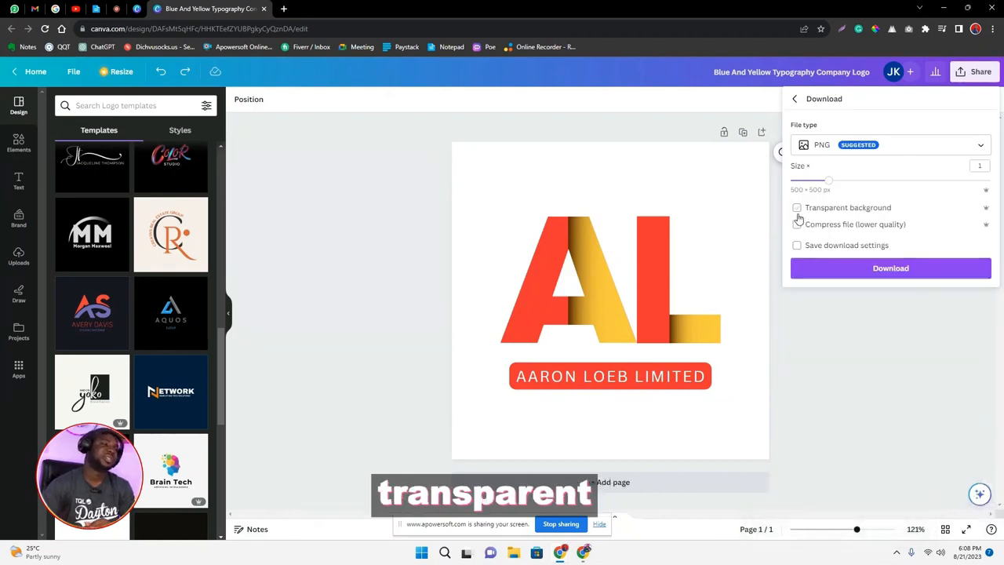
pyautogui.moveTo(832, 185); pyautogui.dragTo(999, 188)
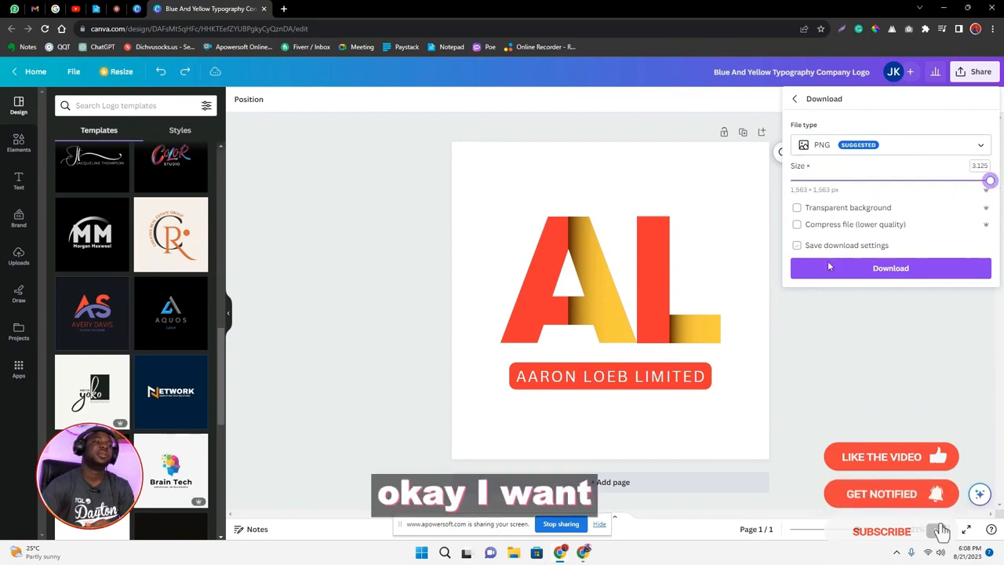
pyautogui.click(890, 268)
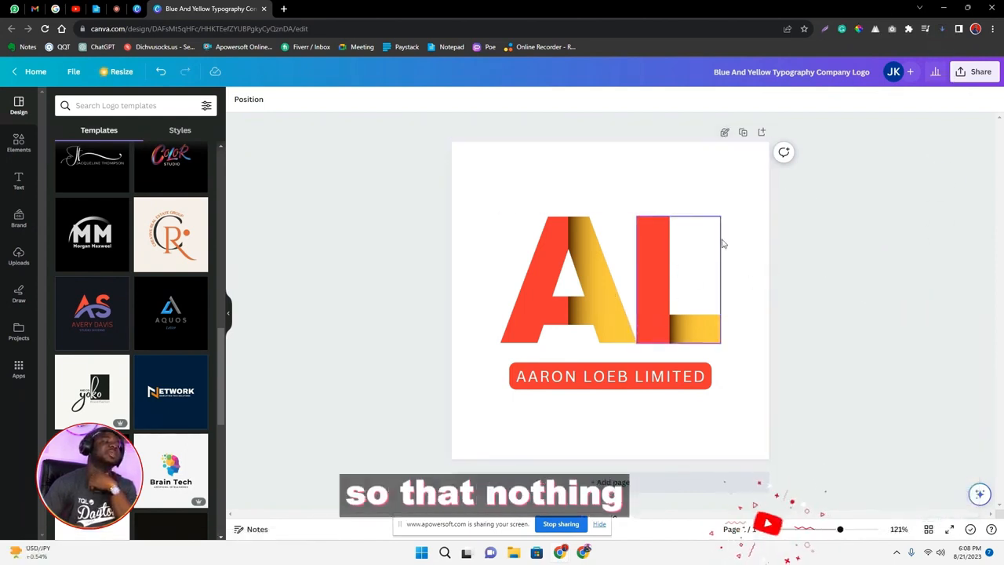
# Check whether the L, the A and the company name can still be edited on the locked page.
pyautogui.click(656, 248)
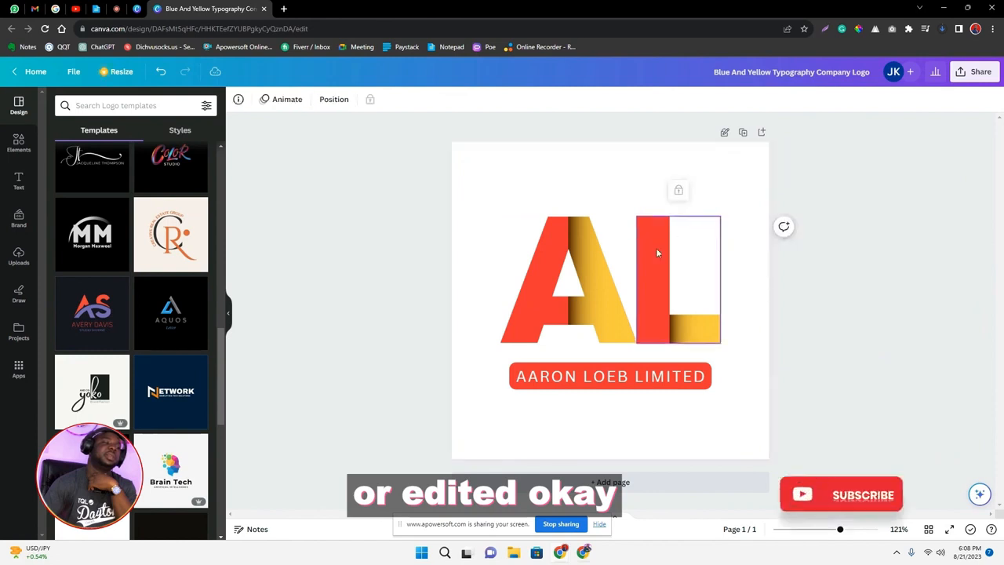
pyautogui.click(568, 271)
pyautogui.click(605, 357)
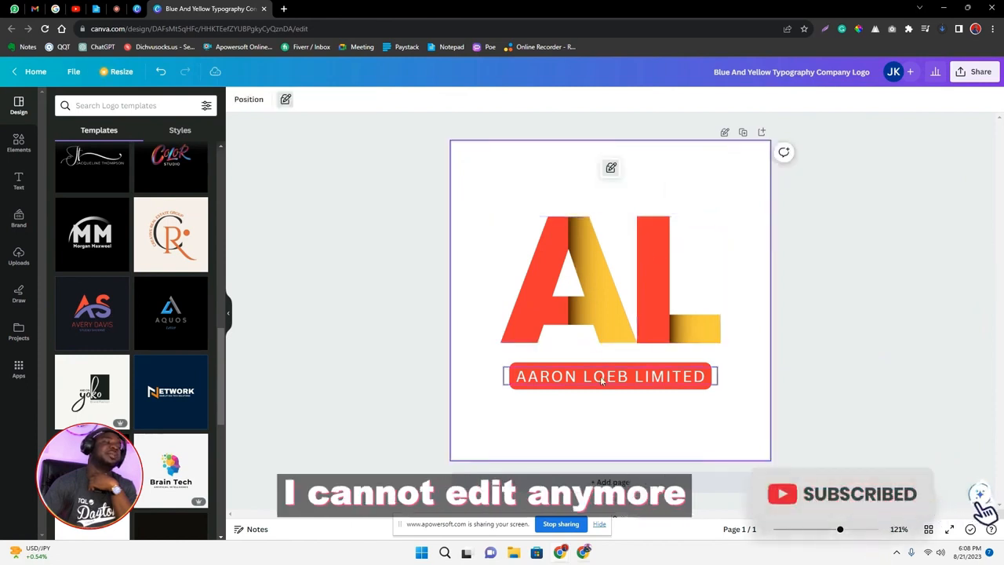
pyautogui.click(604, 376)
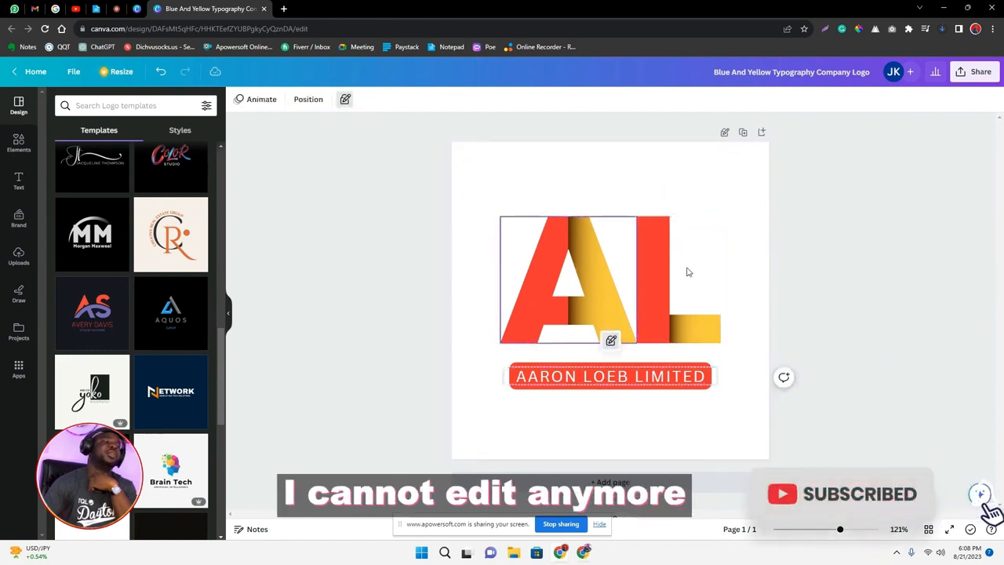
# Duplicate the logo page and review the copy below the original.
pyautogui.click(743, 133)
pyautogui.scroll(-1, 694, 279)
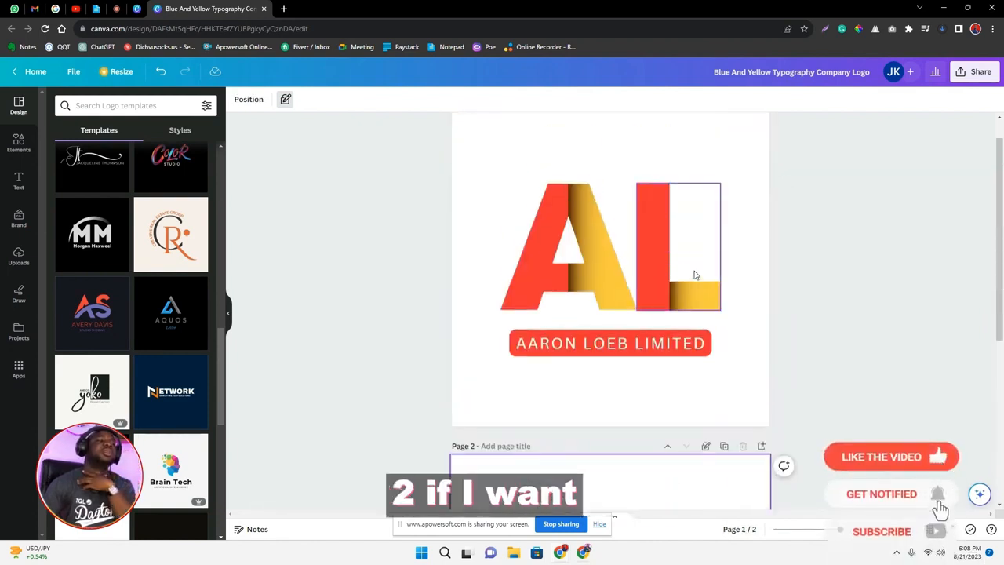
pyautogui.scroll(-3, 697, 276)
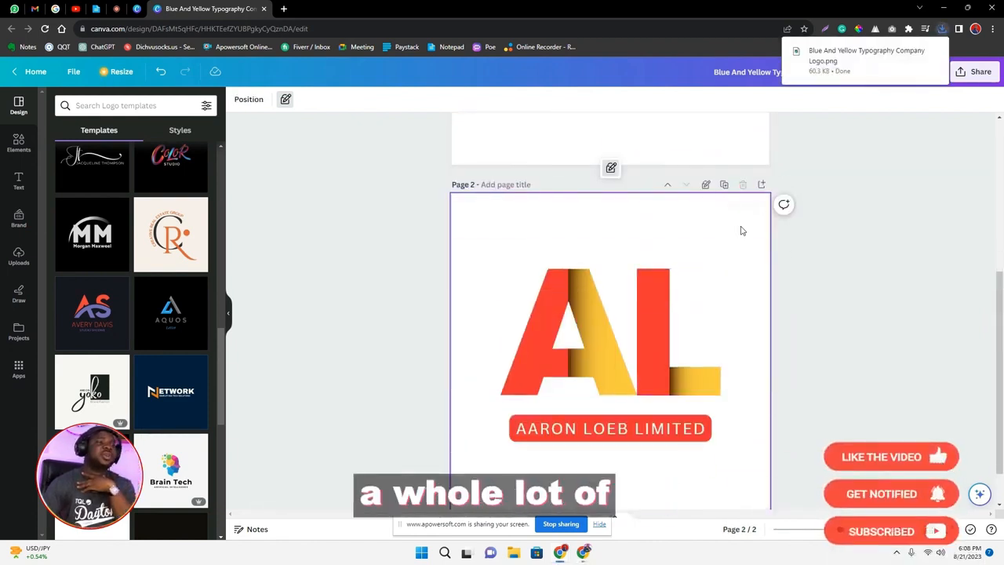
pyautogui.scroll(3, 742, 231)
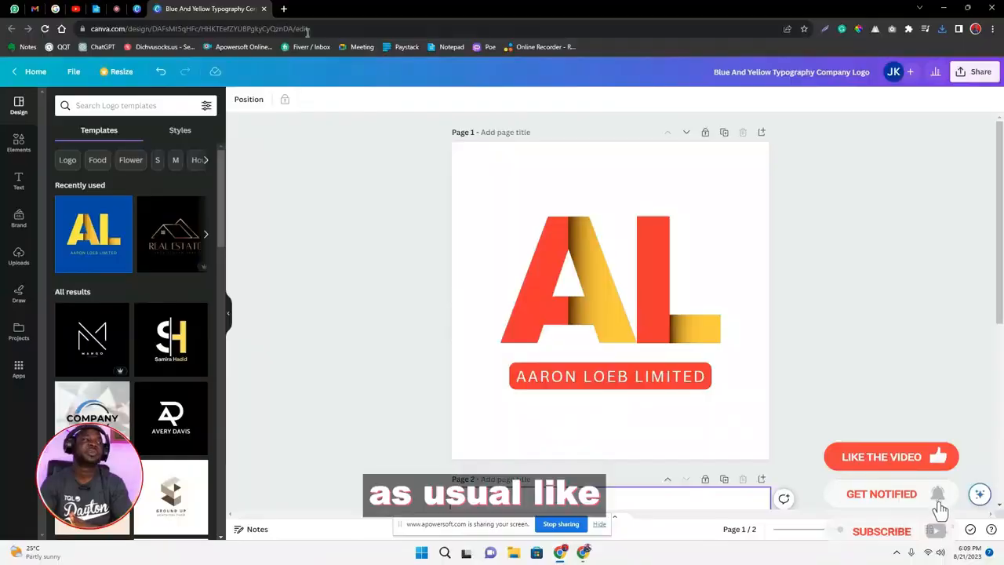
# Search Google for "canva teams link free" in a new browser tab.
pyautogui.click(284, 9)
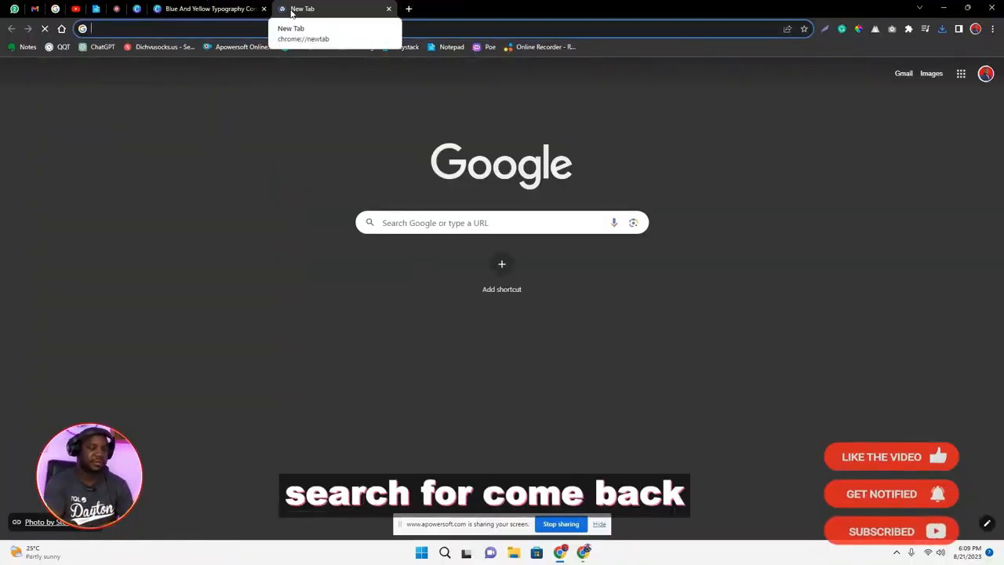
pyautogui.write('canva team')
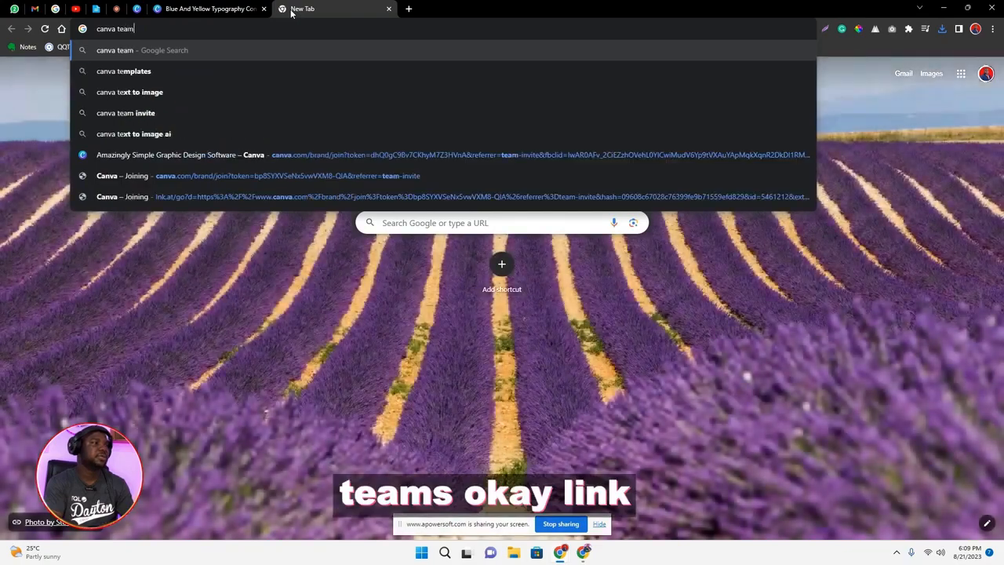
pyautogui.write('s link free')
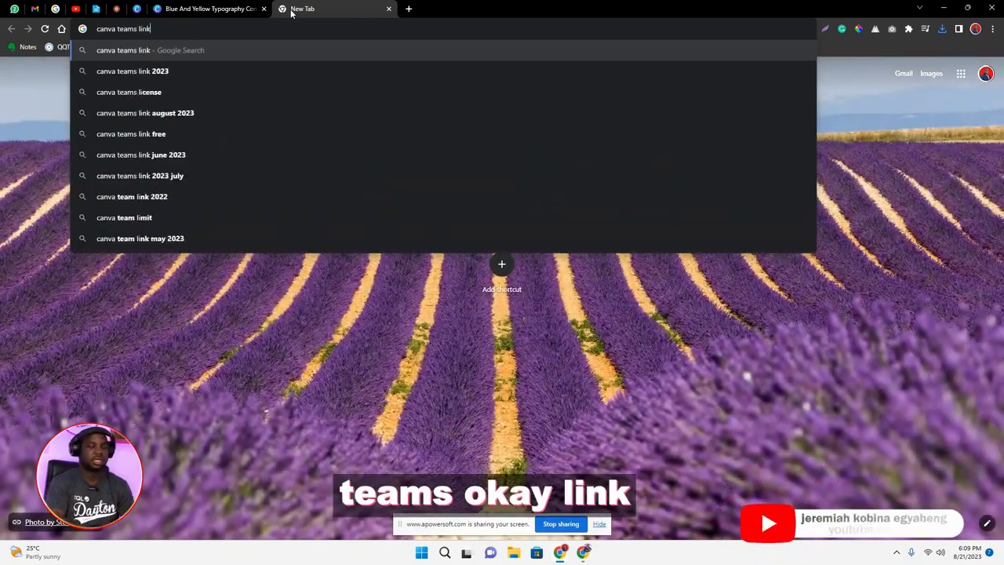
pyautogui.press('Return')
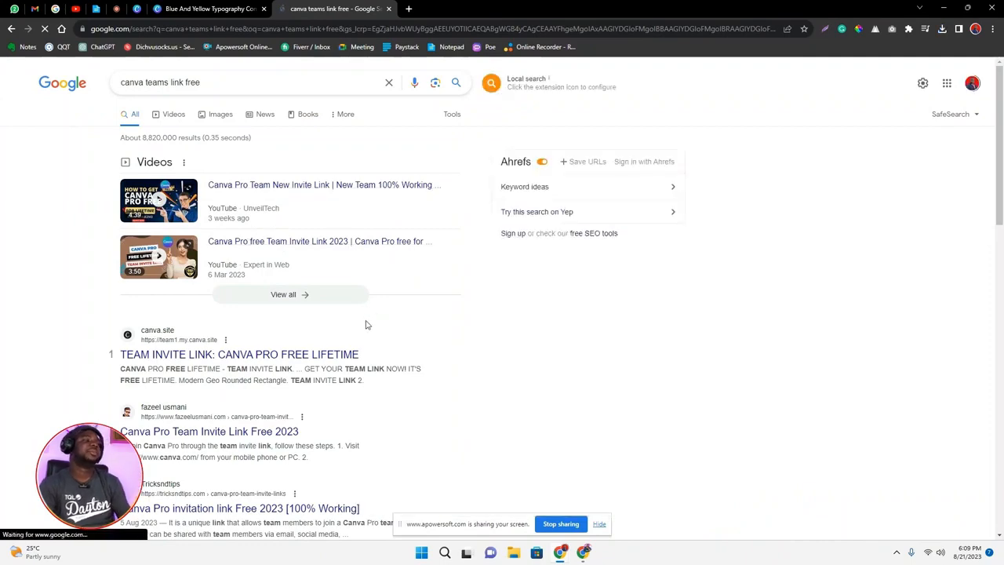
# Switch to YouTube, search for "canva teams link" and filter the results to videos uploaded today.
pyautogui.click(75, 9)
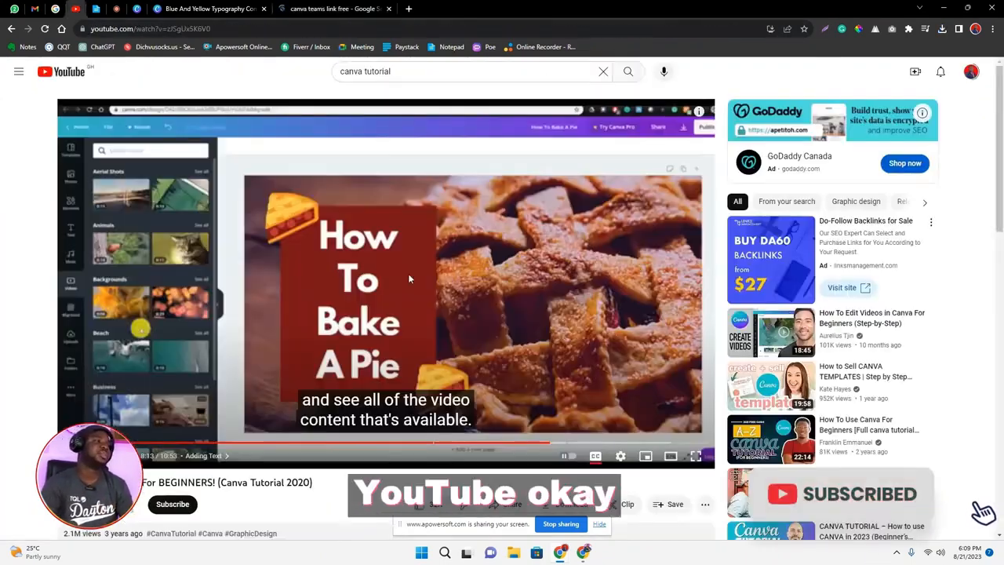
pyautogui.tripleClick(391, 70)
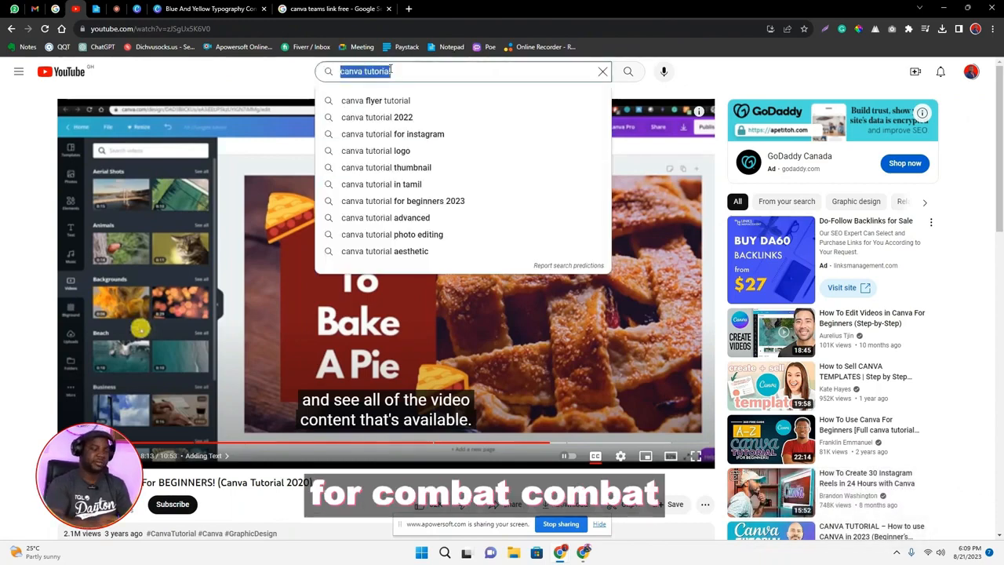
pyautogui.write('canva teams')
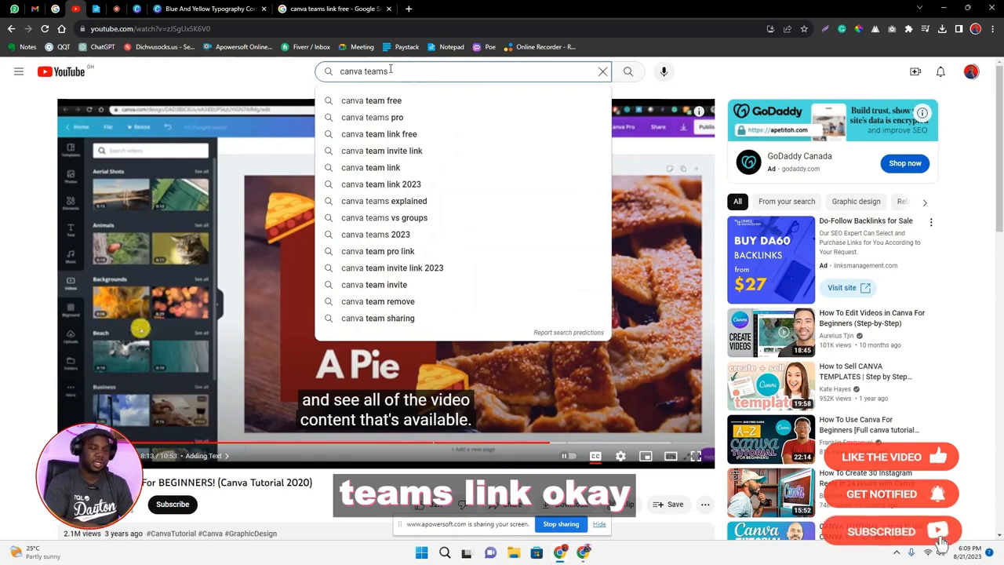
pyautogui.write(' link')
pyautogui.press('Return')
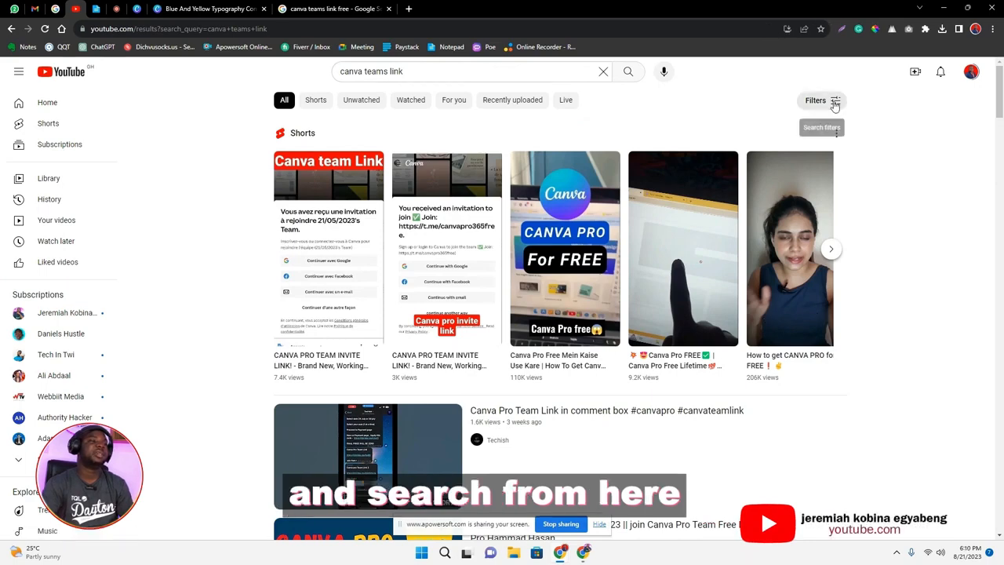
pyautogui.click(835, 101)
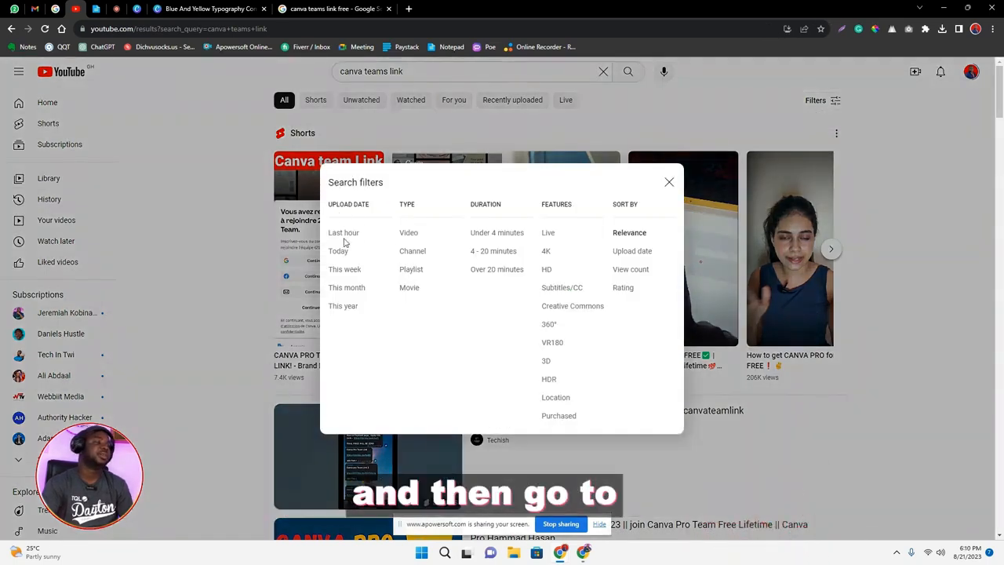
pyautogui.click(344, 251)
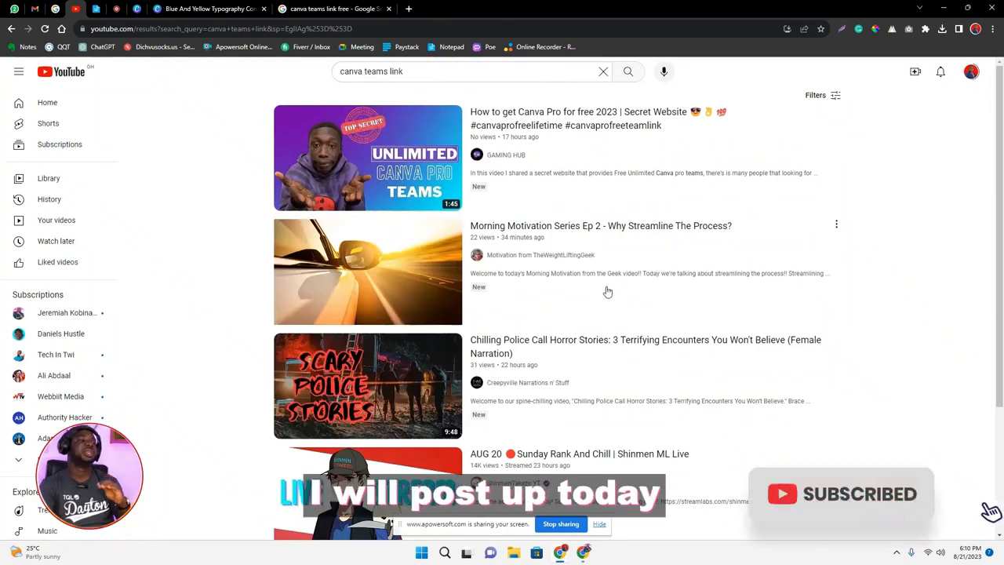
pyautogui.moveTo(606, 278)
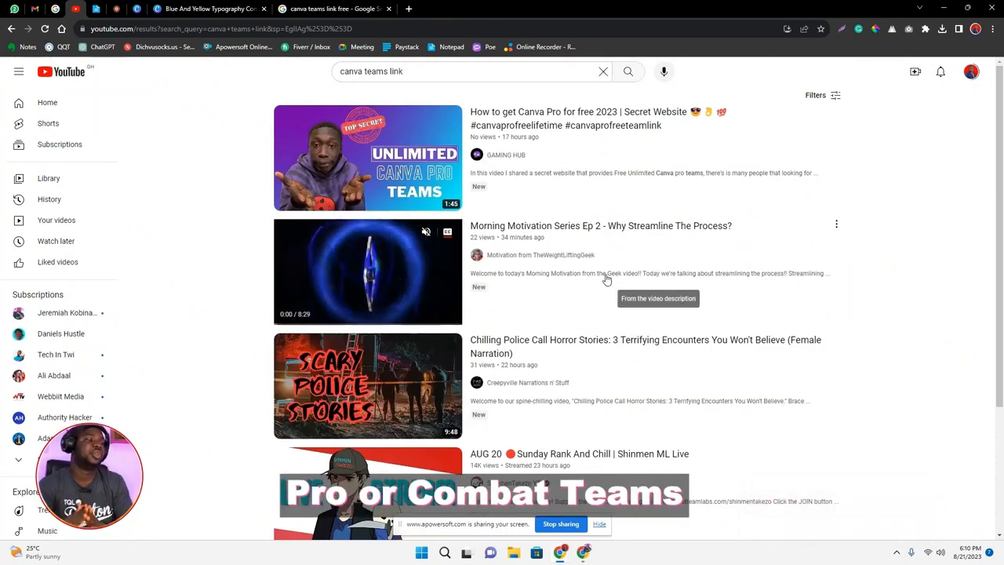